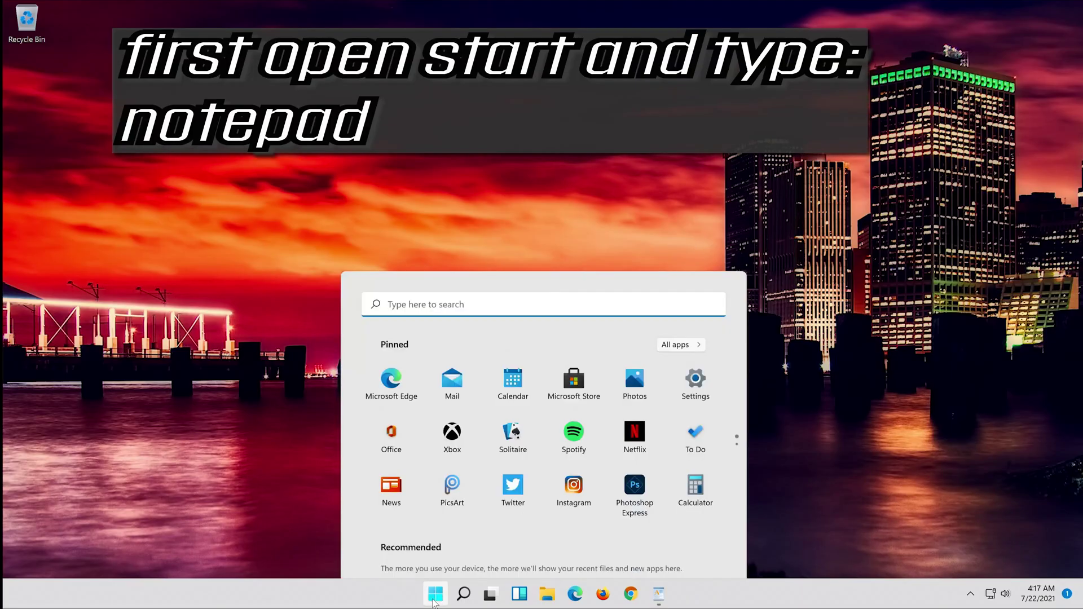
# Search the Start menu for 'notepad' to find the Notepad app.
pyautogui.write('notepad')
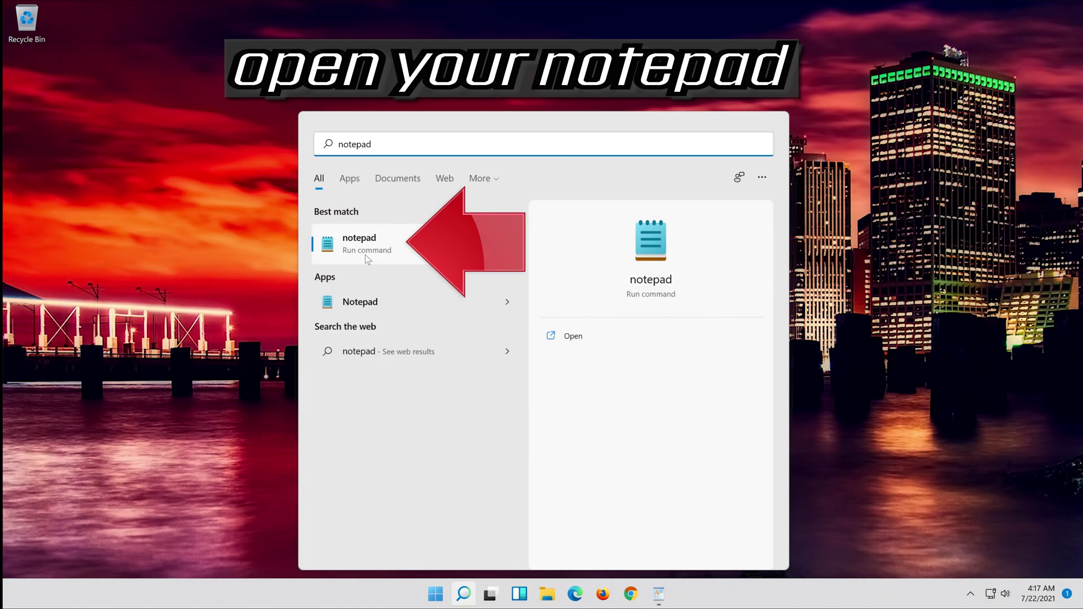
# Open Notepad and paste in the Windows Update reset commands copied from WordPad.
pyautogui.click(430, 243)
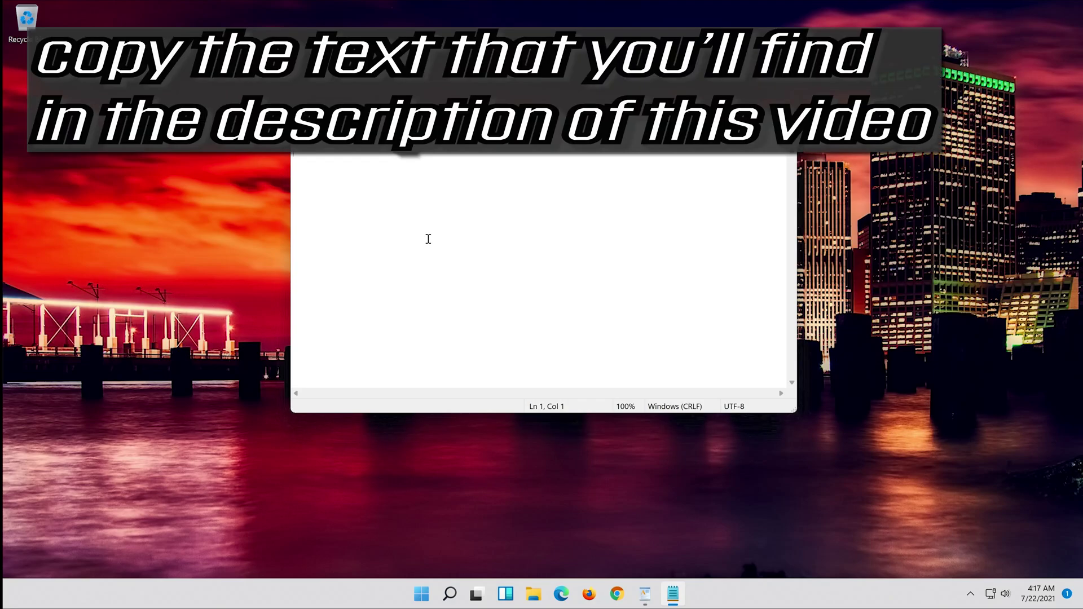
pyautogui.click(644, 592)
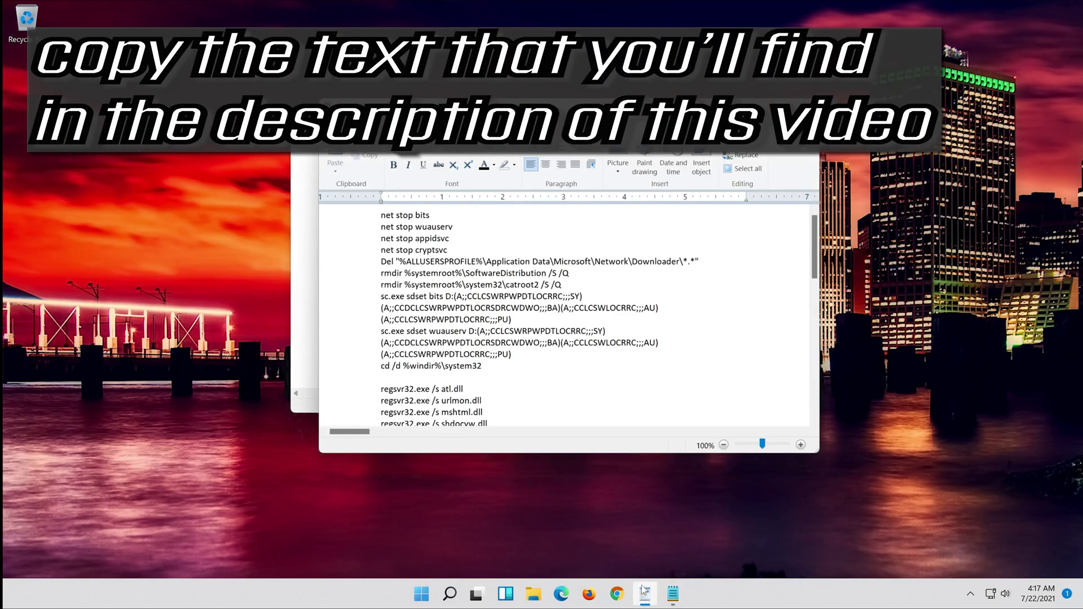
pyautogui.moveTo(380, 215); pyautogui.dragTo(468, 405)
pyautogui.rightClick(413, 355)
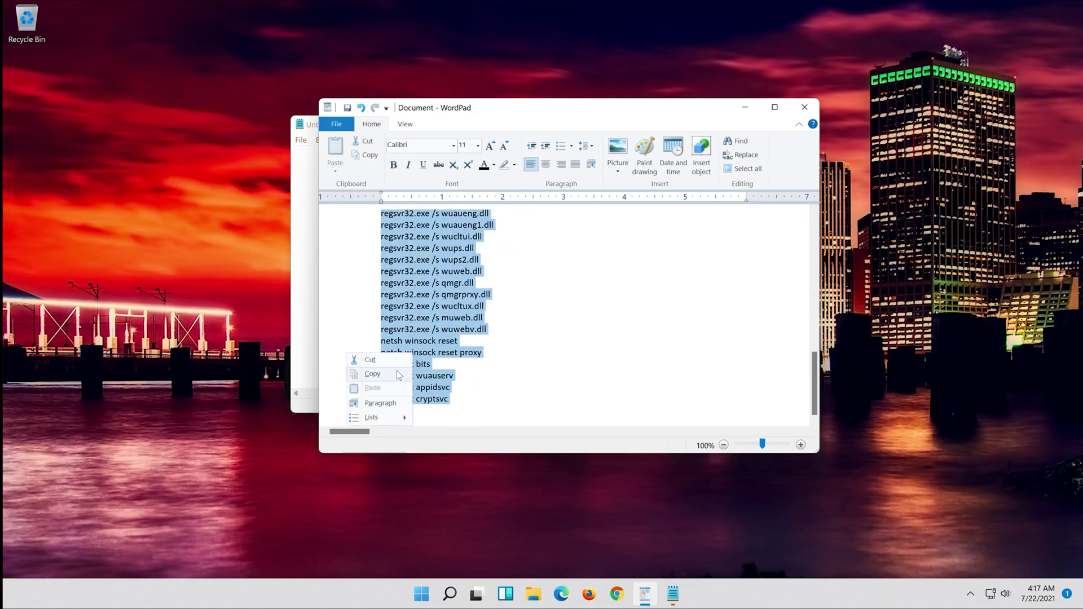
pyautogui.click(397, 370)
pyautogui.click(744, 107)
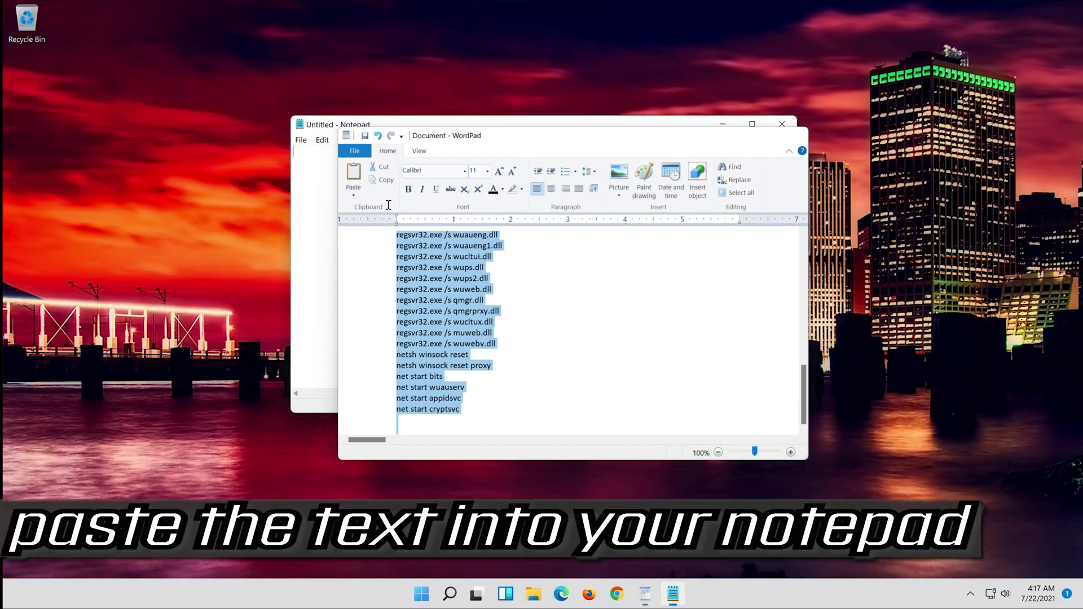
pyautogui.rightClick(331, 162)
pyautogui.click(248, 213)
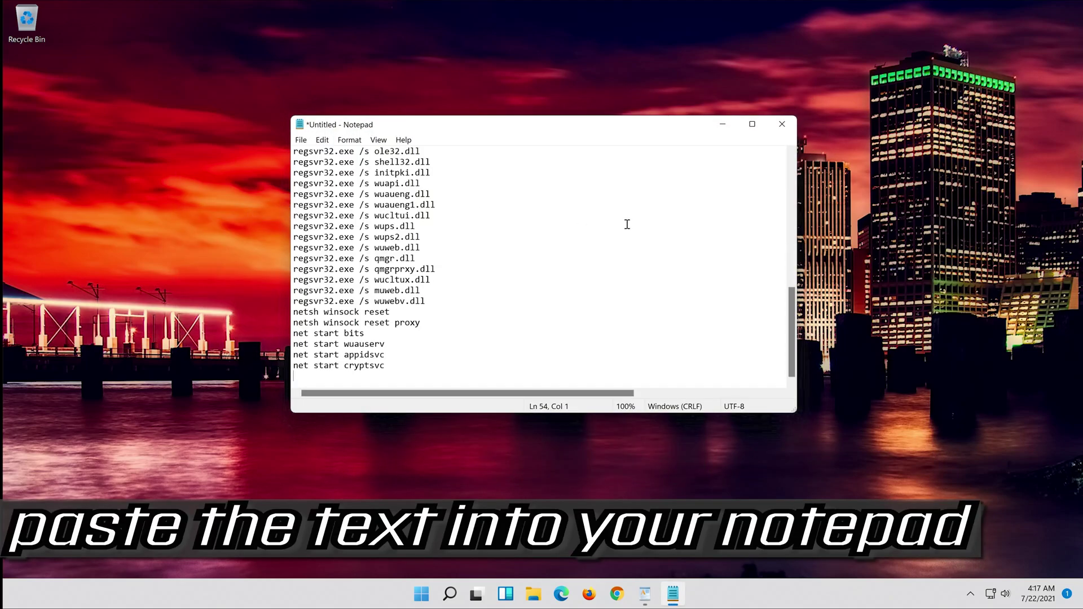
pyautogui.scroll(10, 620, 237)
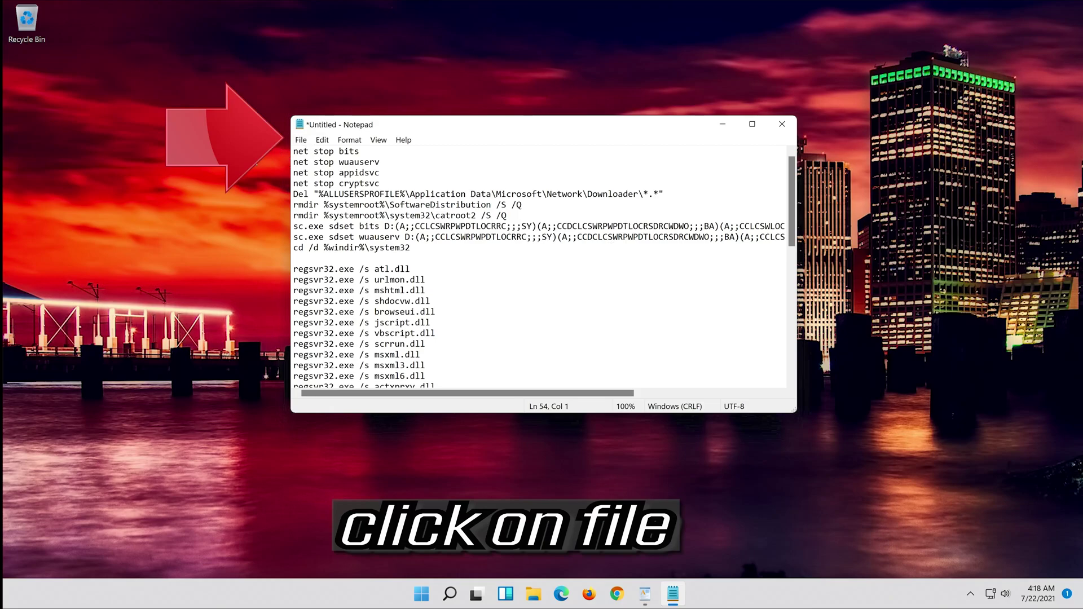
# Set up Save As for the script: Desktop, file type All Files, name fix.bat.
pyautogui.click(298, 141)
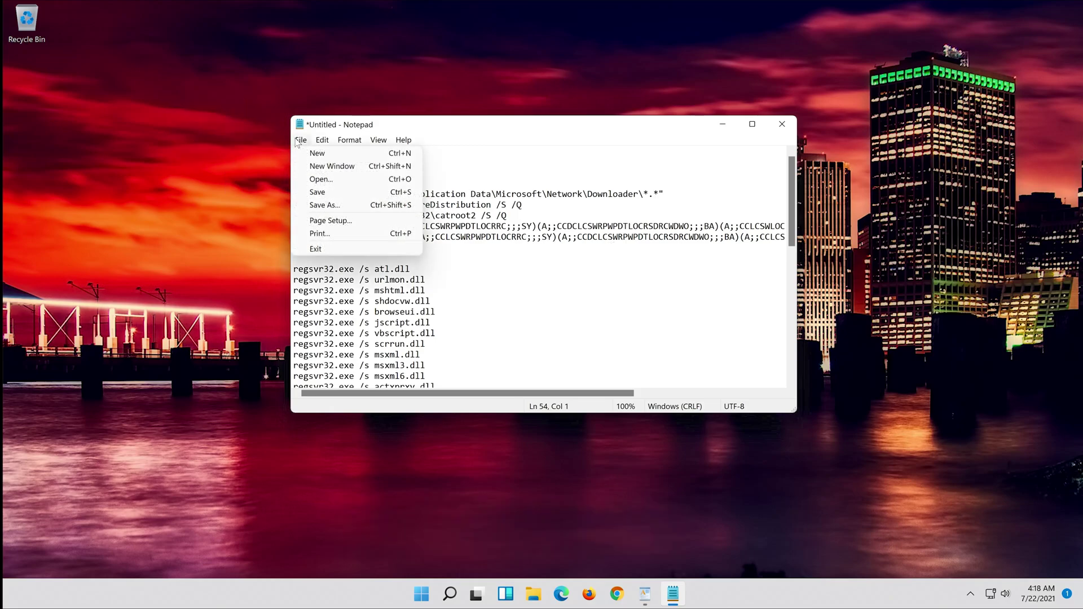
pyautogui.click(347, 211)
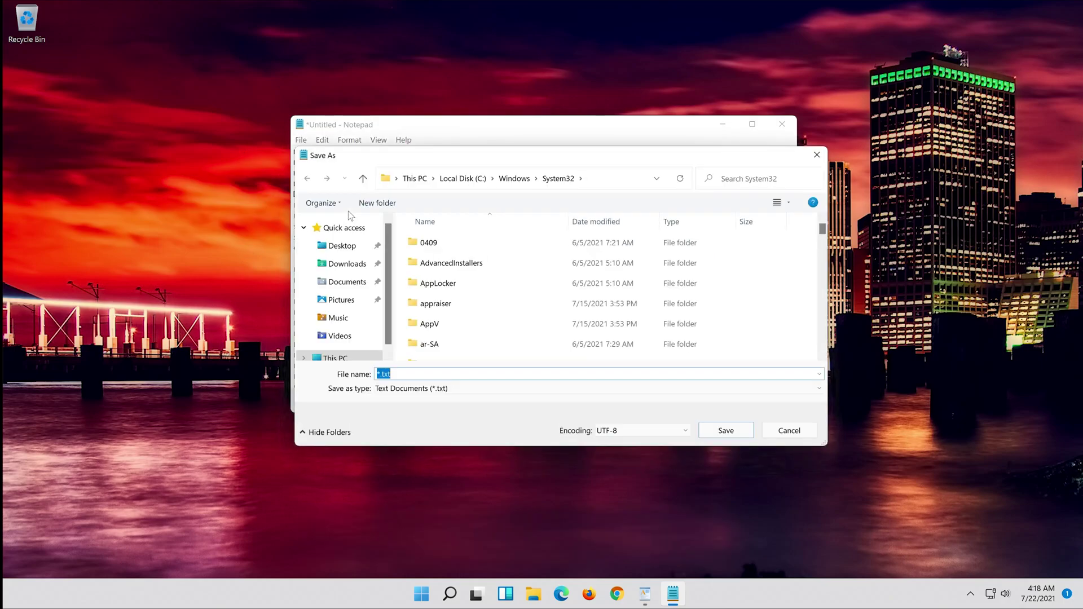
pyautogui.click(341, 245)
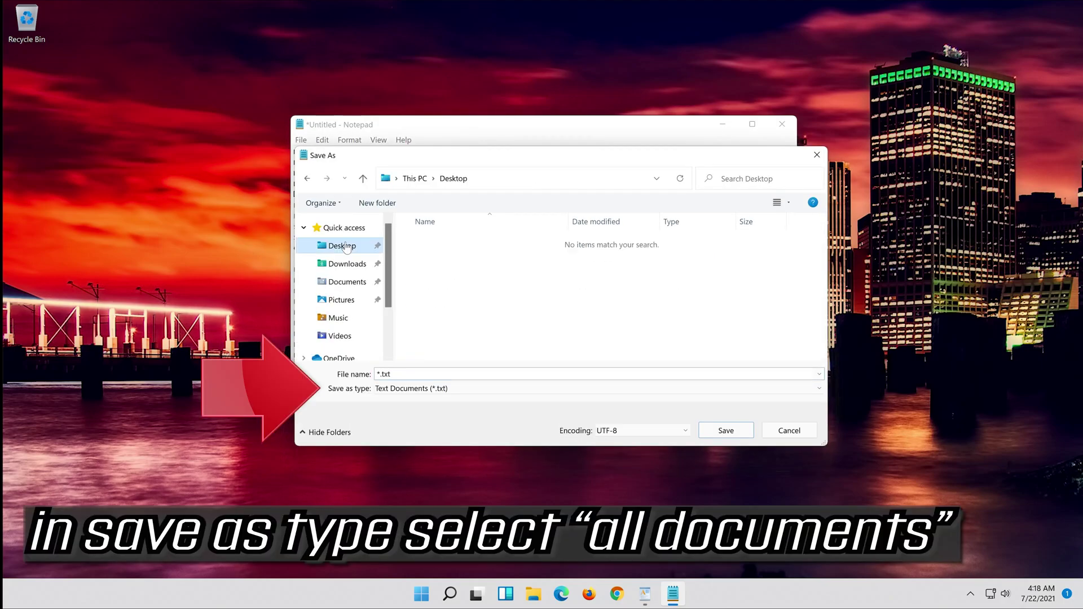
pyautogui.click(420, 393)
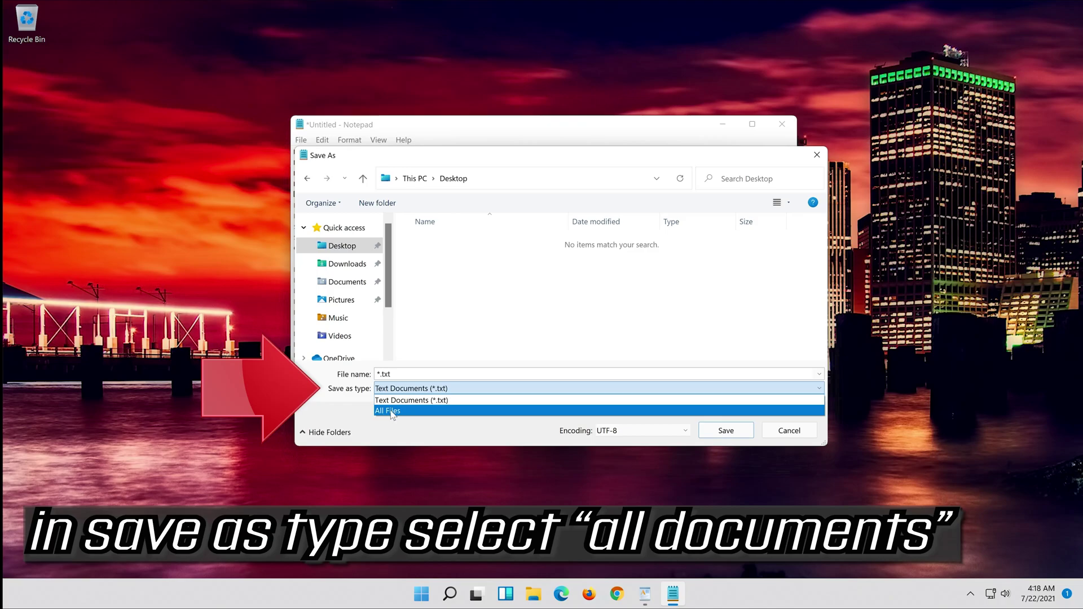
pyautogui.click(392, 411)
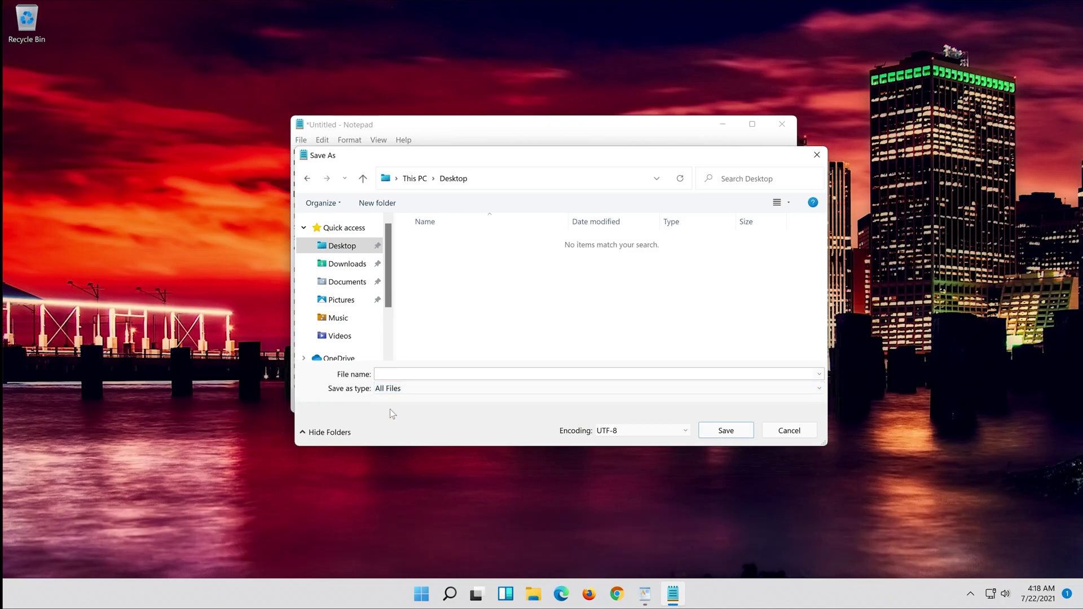
pyautogui.click(414, 375)
pyautogui.write('fix')
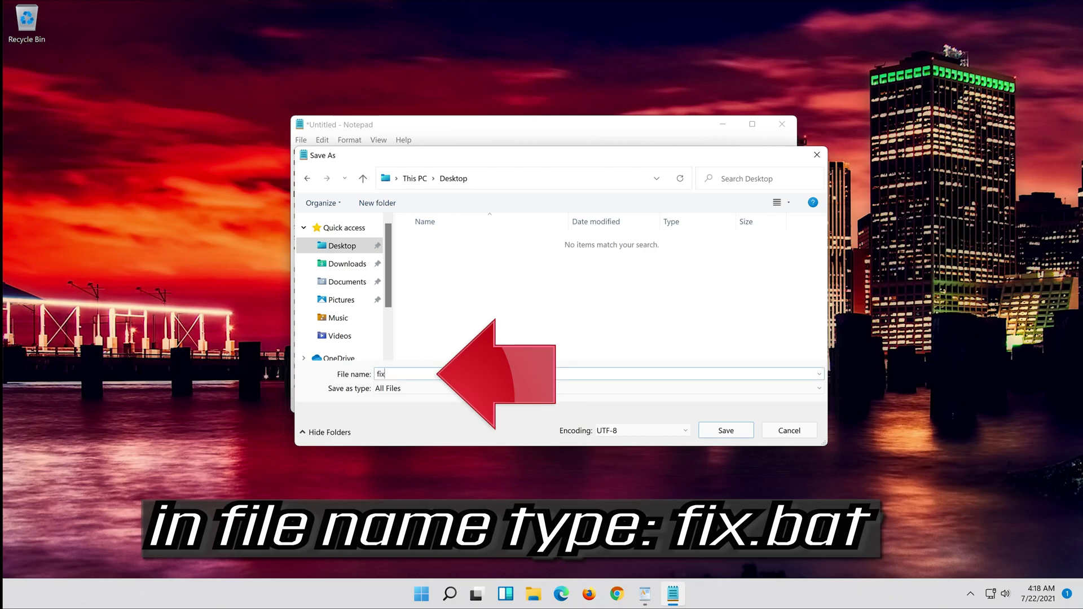
pyautogui.write('.bat')
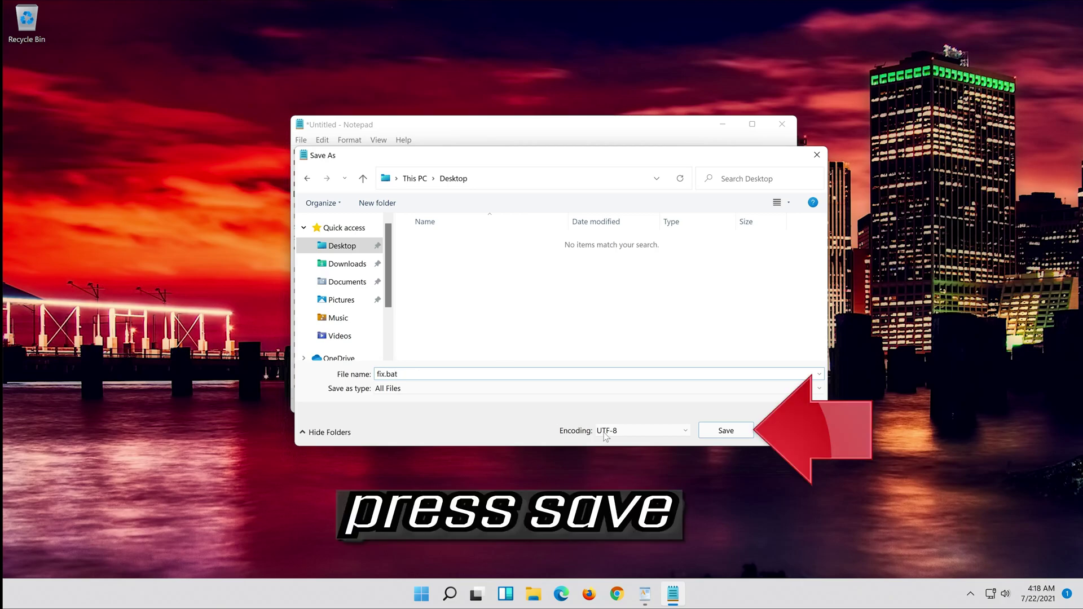
# Save fix.bat, close Notepad, and run fix.bat from the desktop as administrator.
pyautogui.click(731, 432)
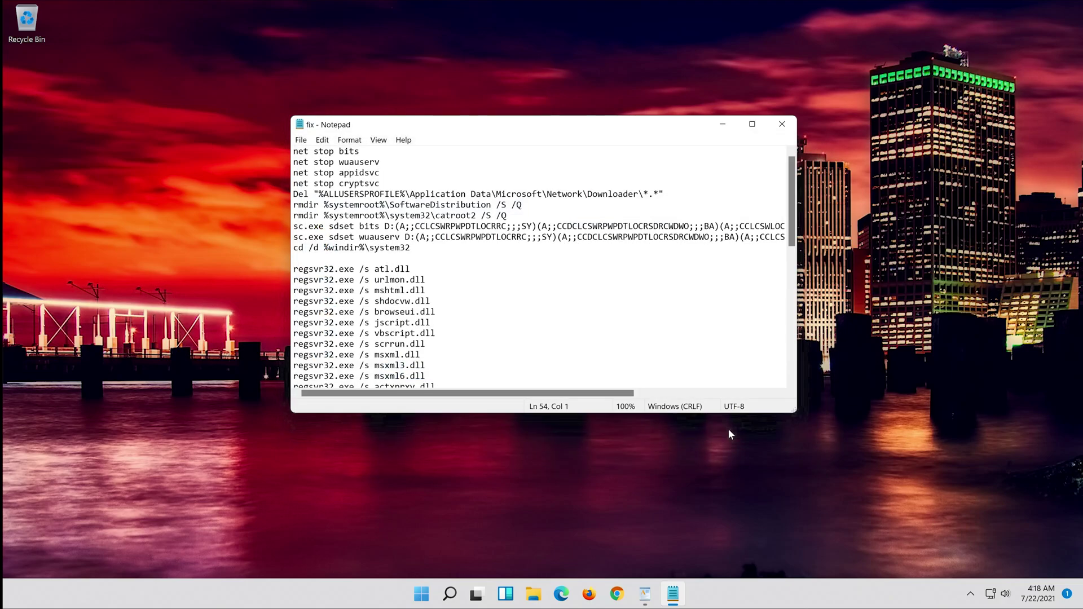
pyautogui.click(783, 121)
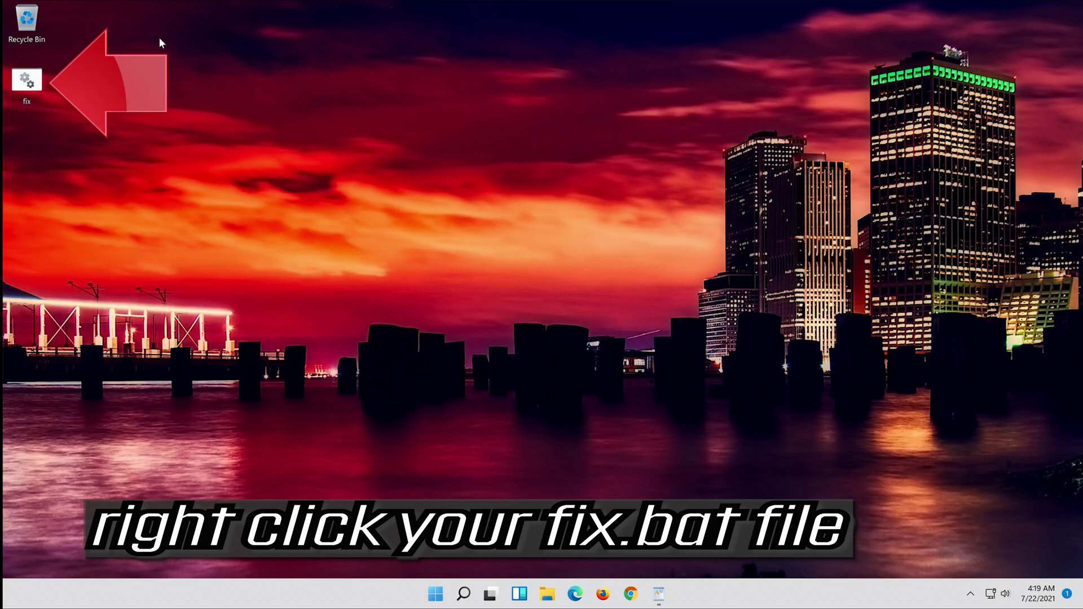
pyautogui.rightClick(23, 79)
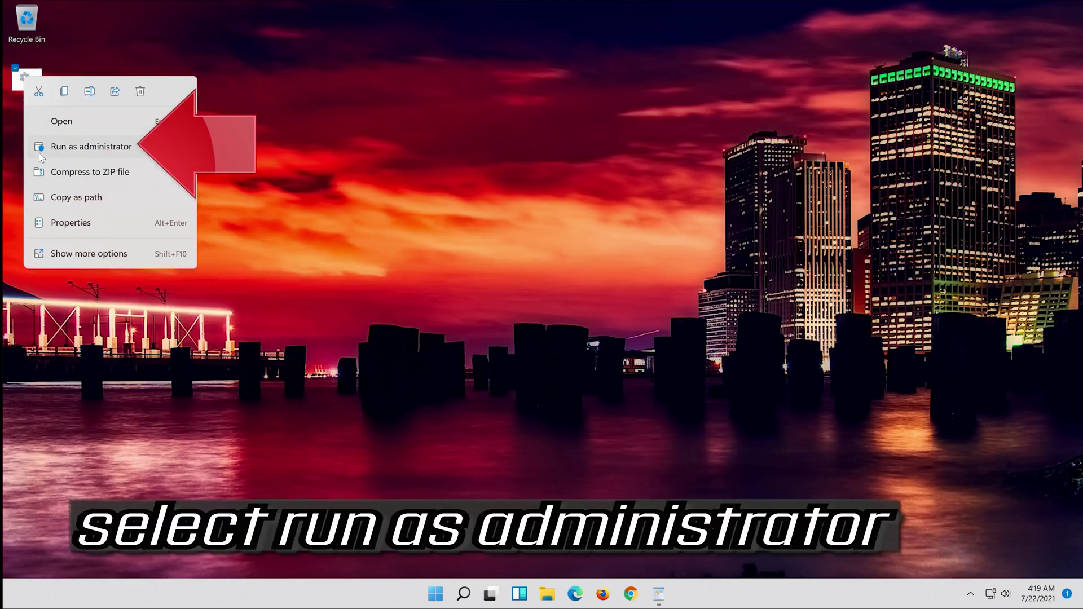
pyautogui.click(120, 149)
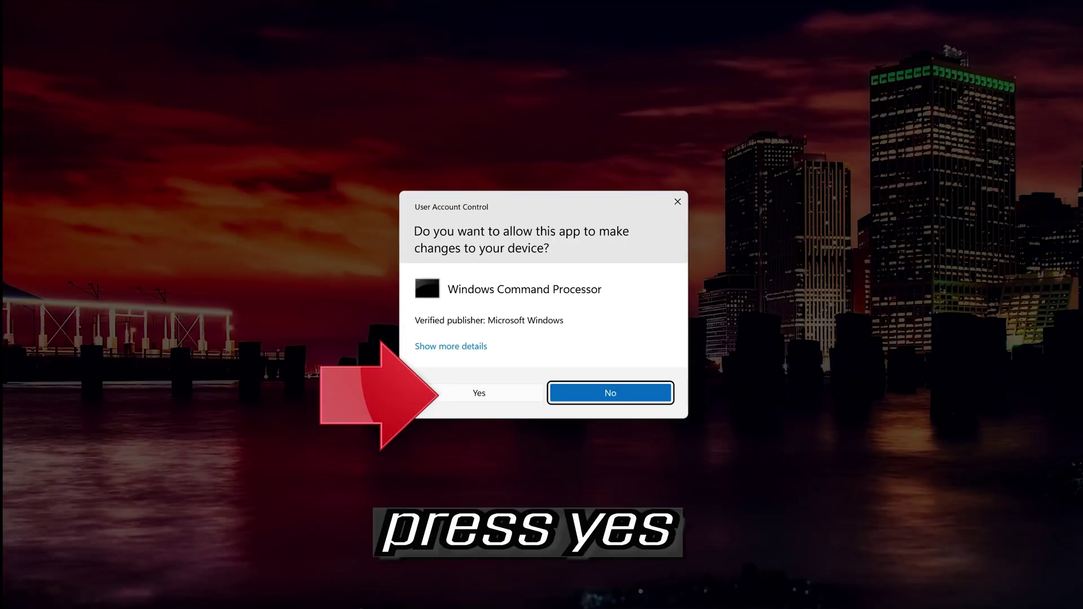
# Approve the UAC prompt and answer 'y' to confirm deleting the downloader files.
pyautogui.click(490, 395)
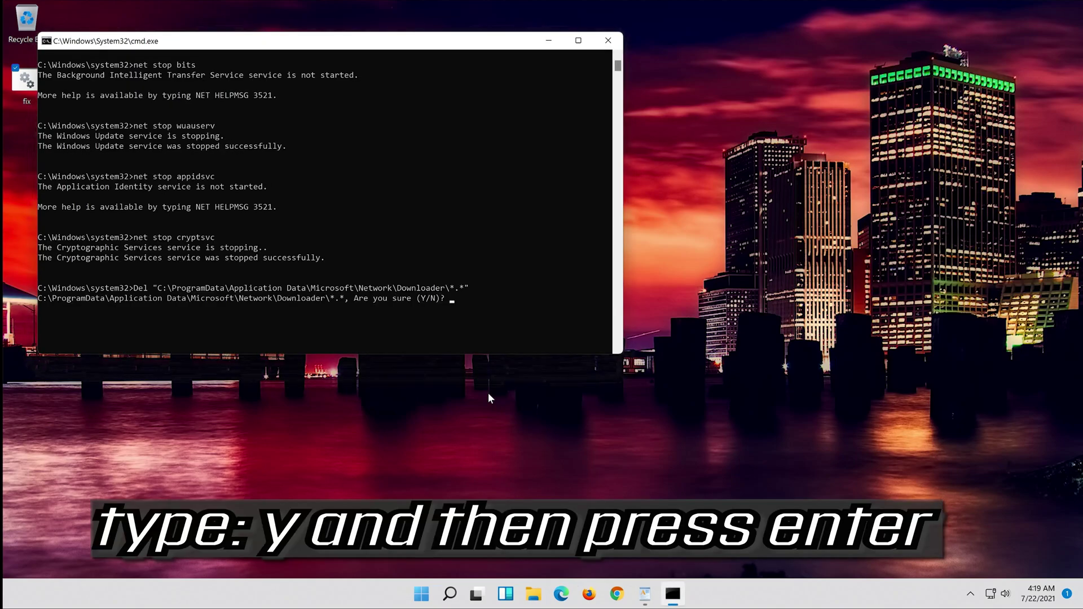
pyautogui.write('y')
pyautogui.press('Return')
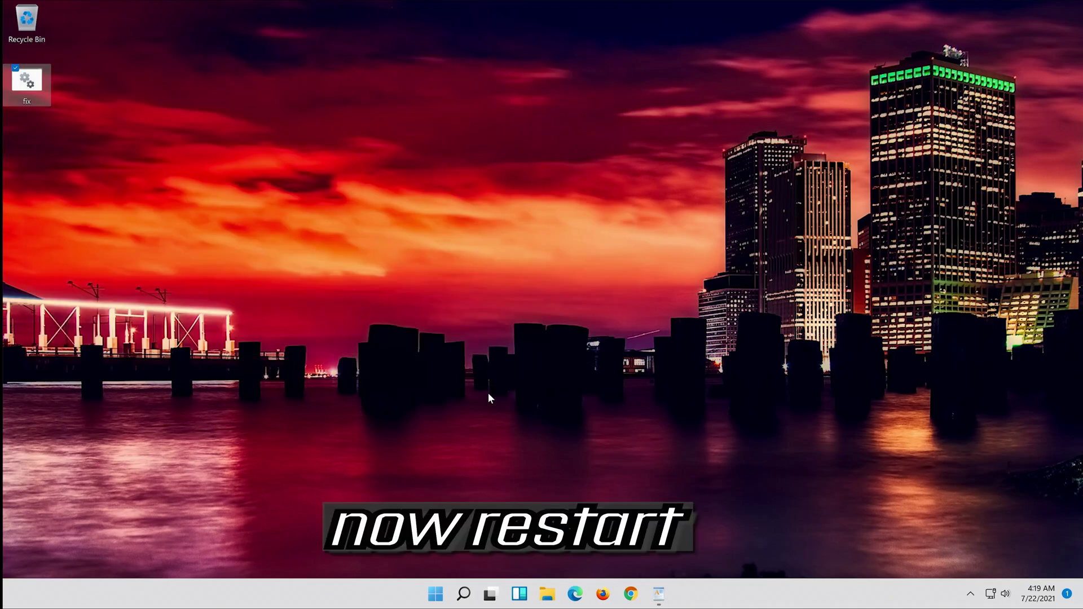
# Restart the PC and bring up the Start menu again.
pyautogui.click(433, 594)
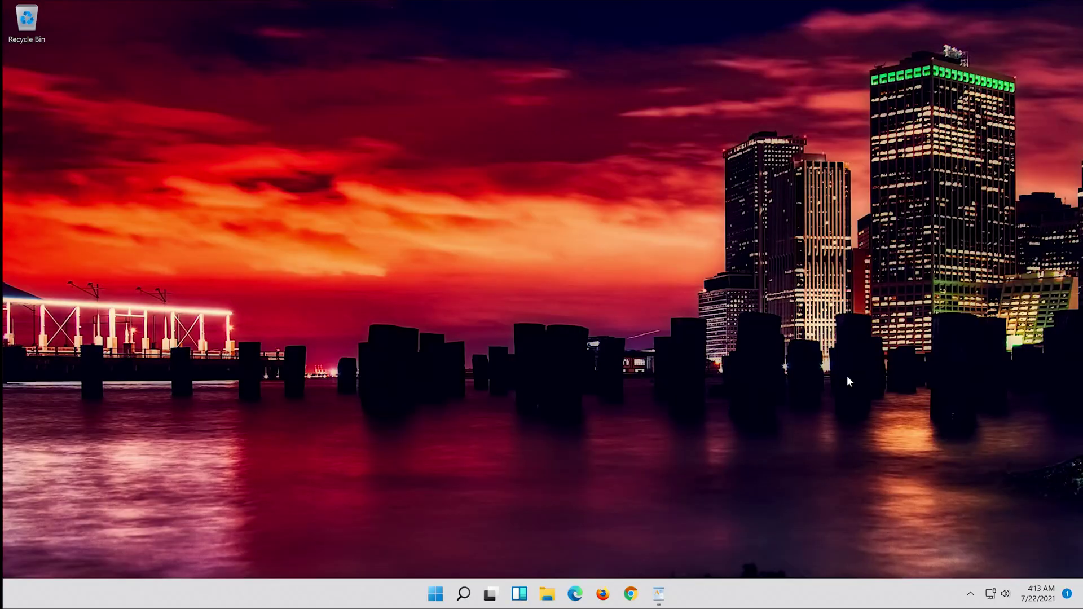
pyautogui.press('super')
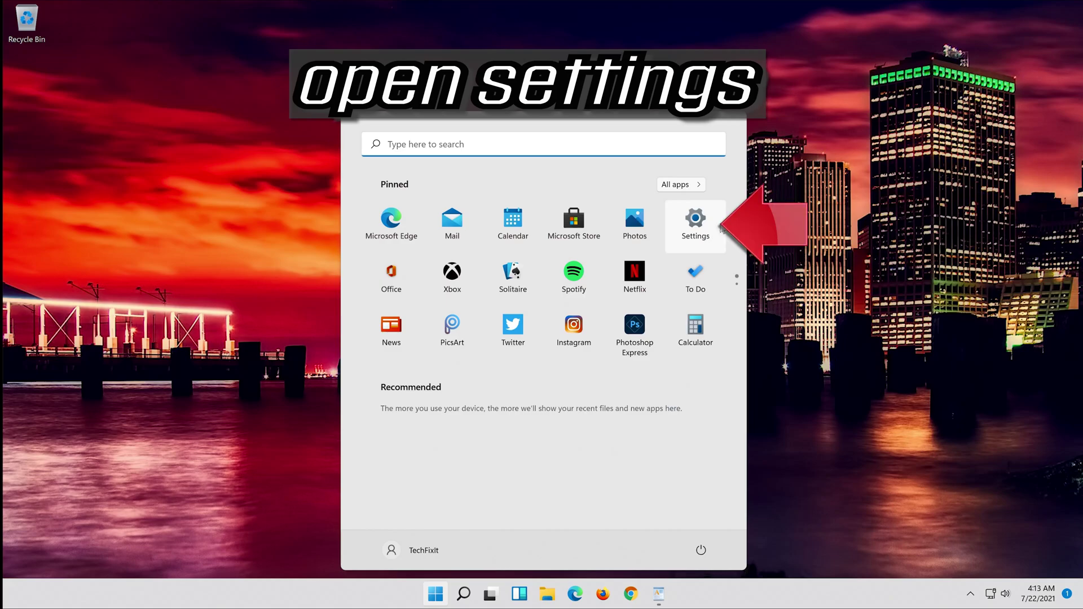
# Launch Settings and navigate to System > Troubleshoot.
pyautogui.click(696, 220)
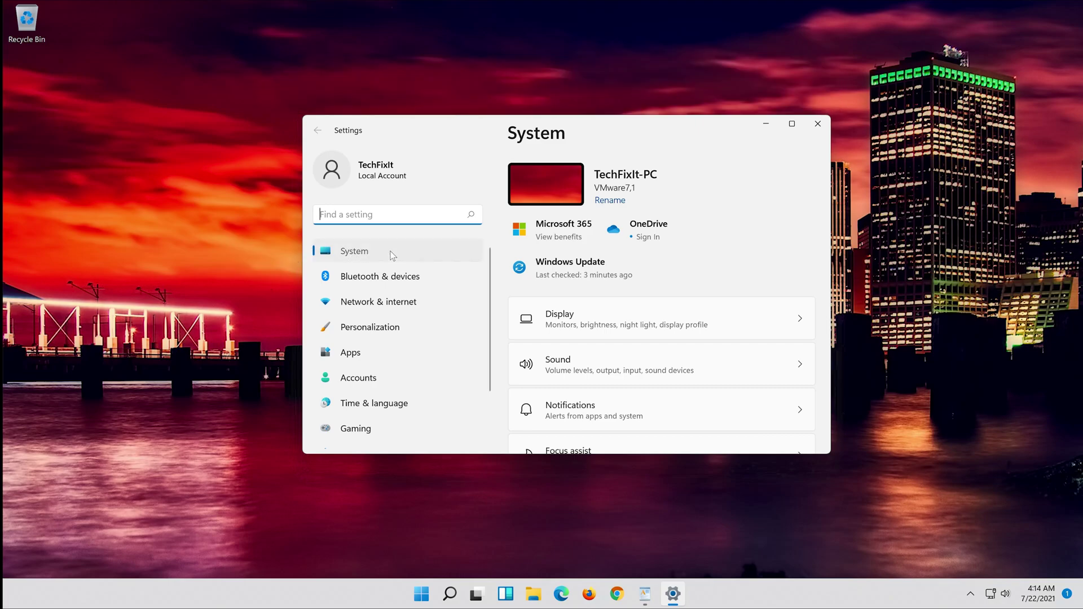
pyautogui.scroll(-2, 627, 353)
pyautogui.scroll(-4, 627, 353)
pyautogui.scroll(-3, 627, 353)
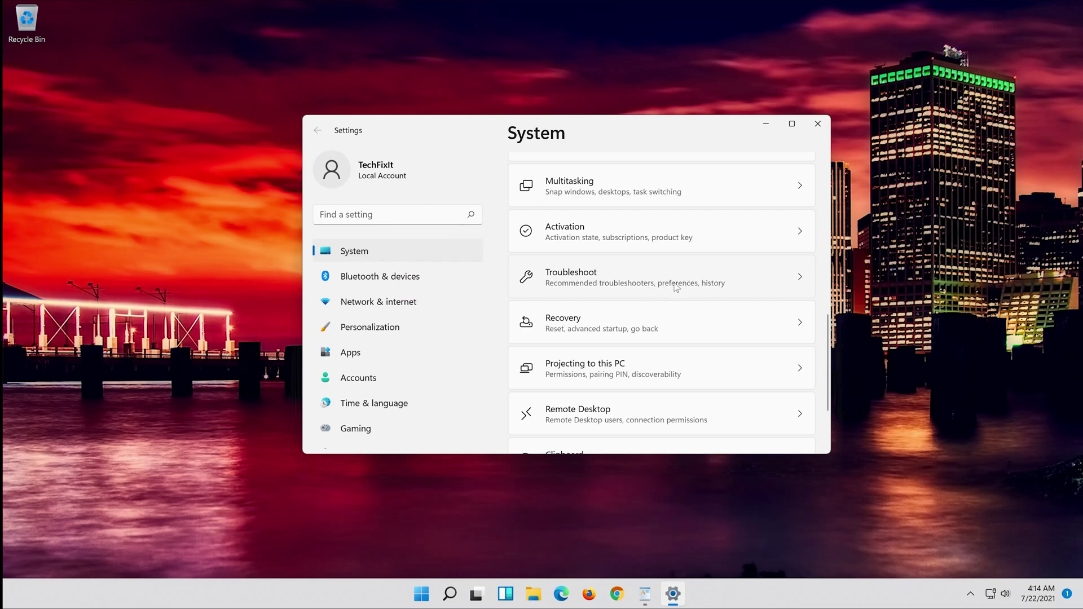
pyautogui.click(676, 288)
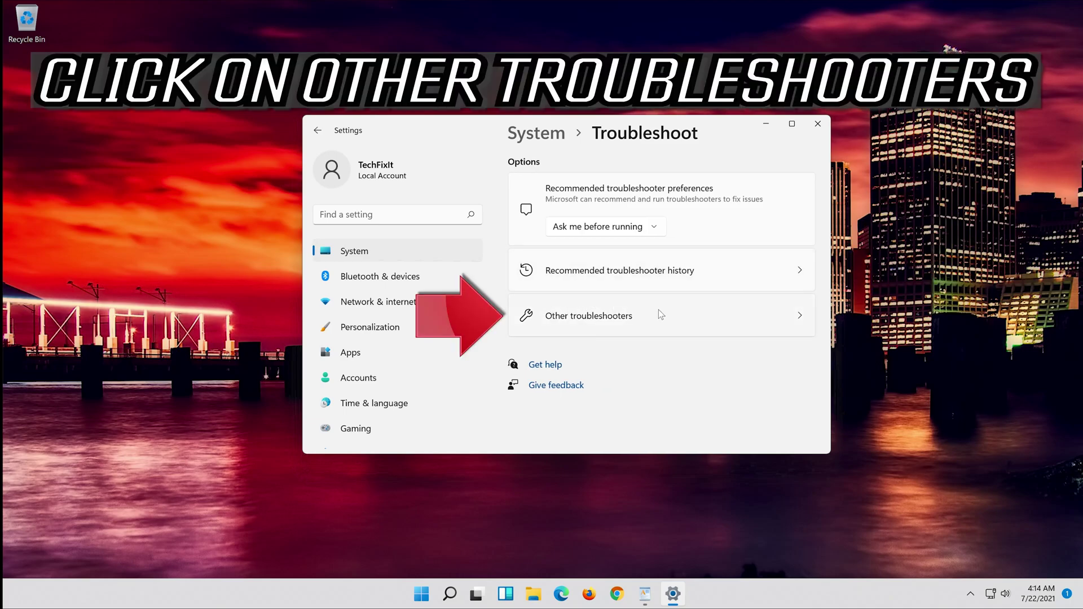
# Run the Windows Update troubleshooter, then close its report and Settings.
pyautogui.click(625, 325)
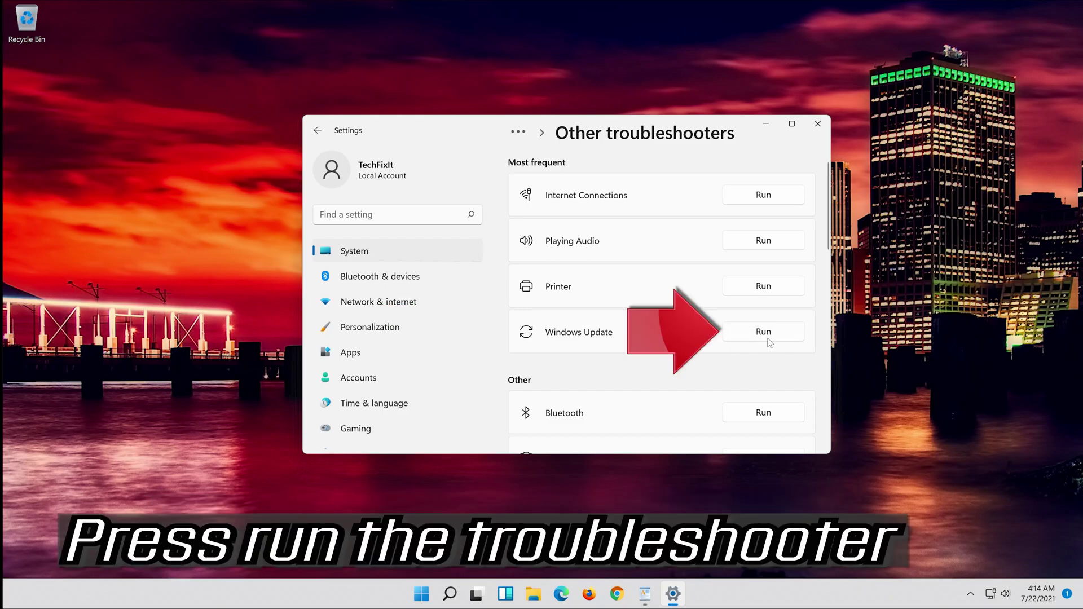
pyautogui.click(767, 333)
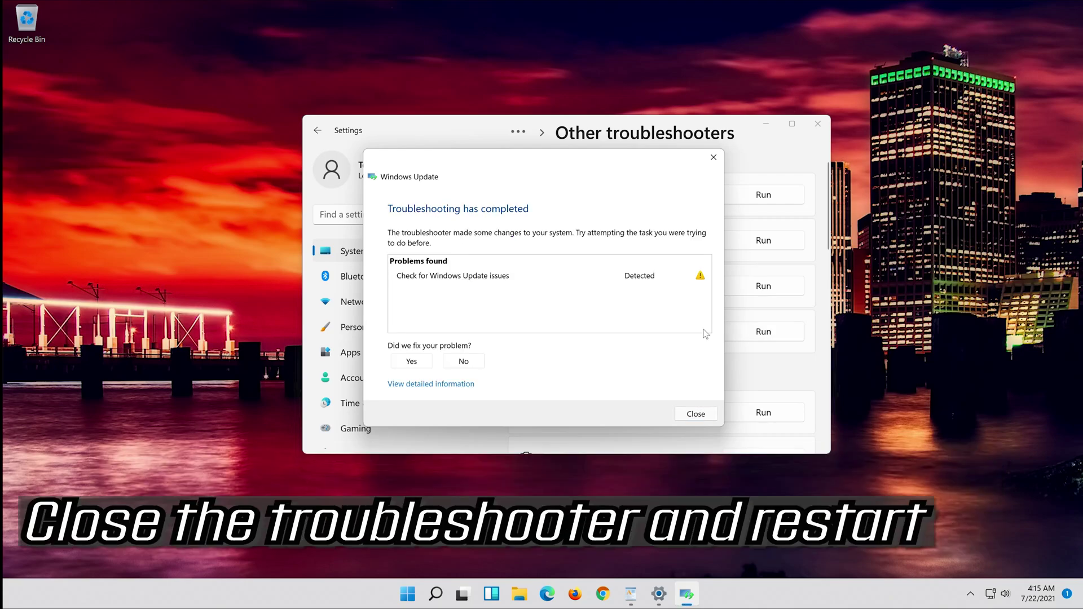
pyautogui.click(696, 415)
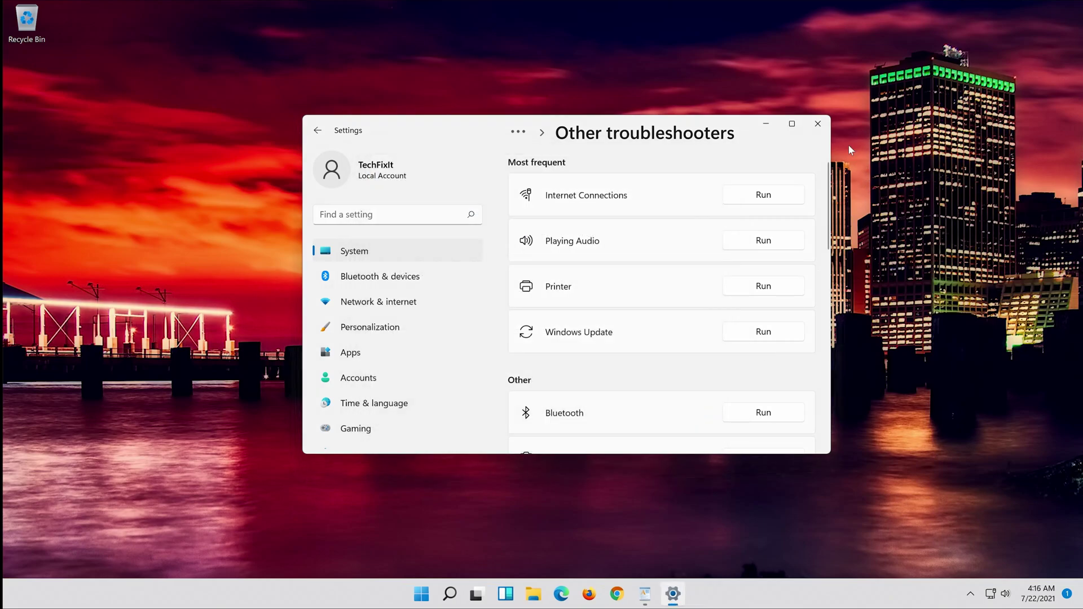
pyautogui.click(818, 126)
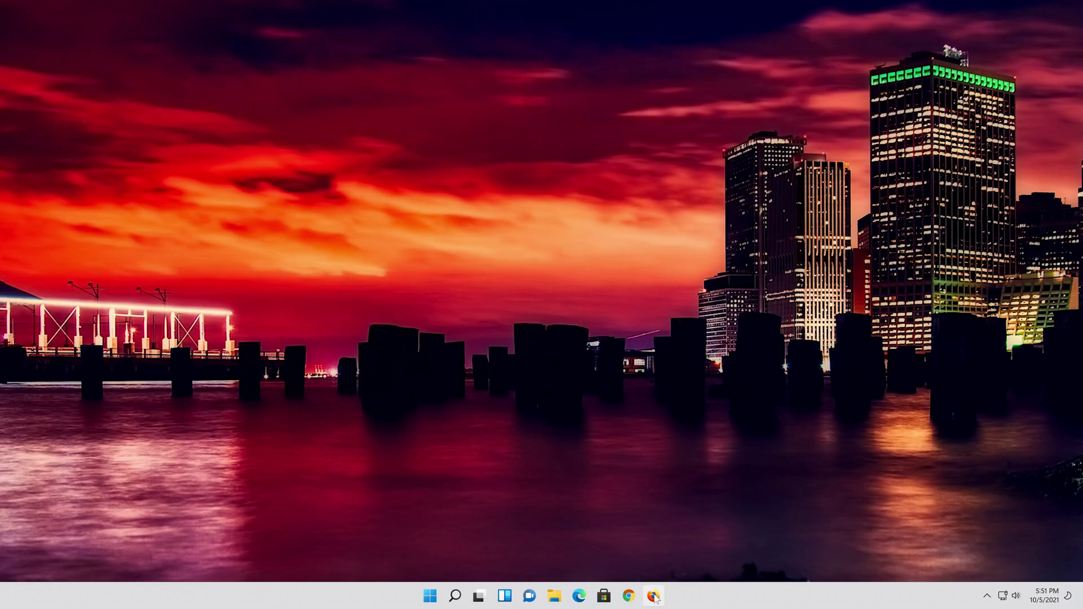
# Download MediaCreationToolW11.exe from Microsoft's Download Windows 11 page in Firefox.
pyautogui.click(654, 596)
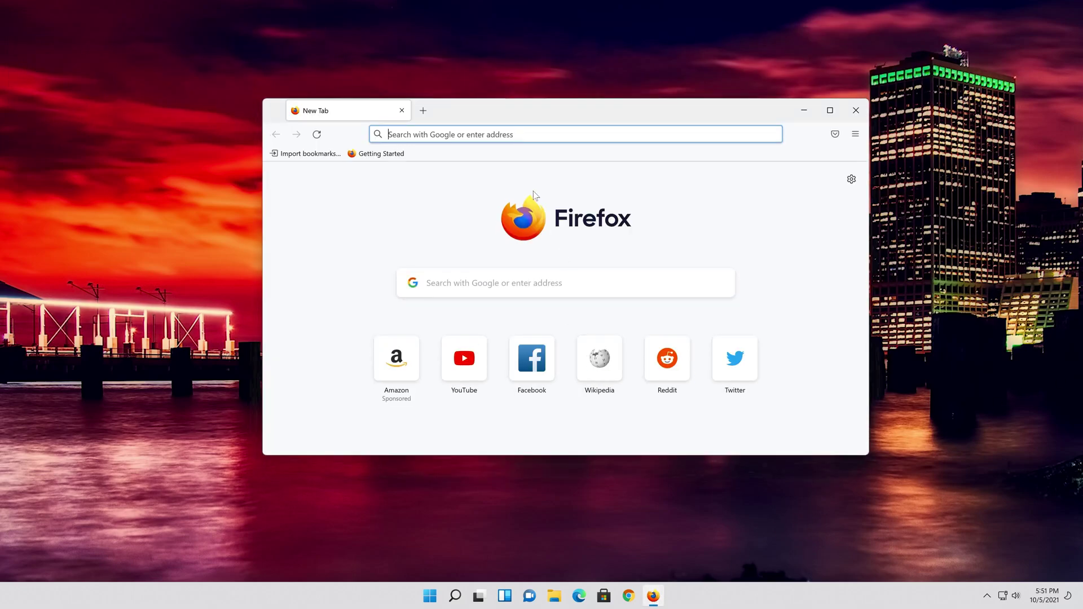
pyautogui.rightClick(525, 135)
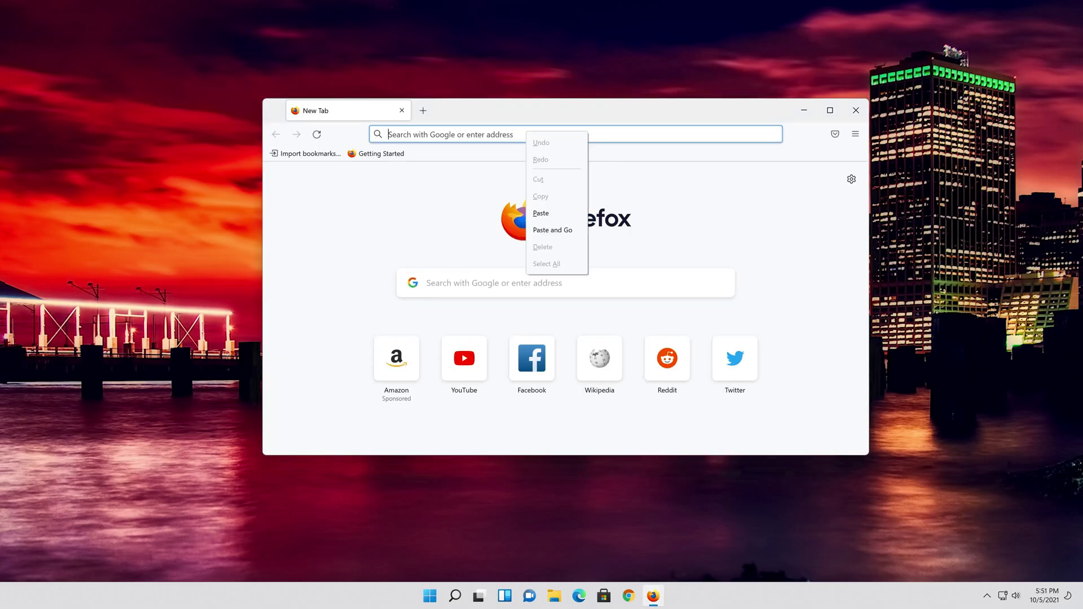
pyautogui.click(551, 230)
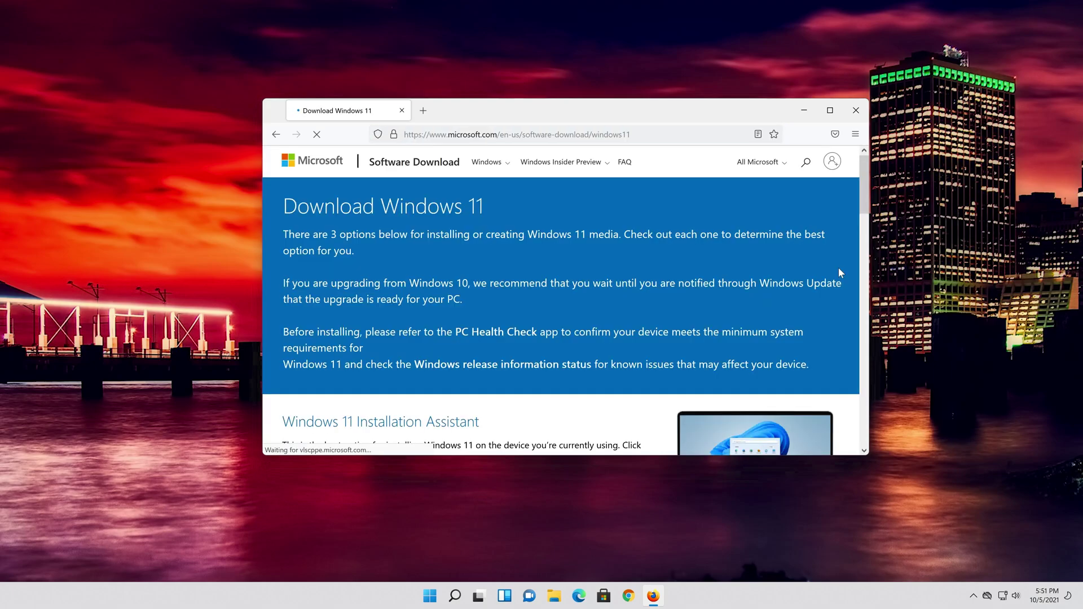
pyautogui.scroll(-2, 823, 281)
pyautogui.scroll(-4, 823, 280)
pyautogui.scroll(-3, 823, 280)
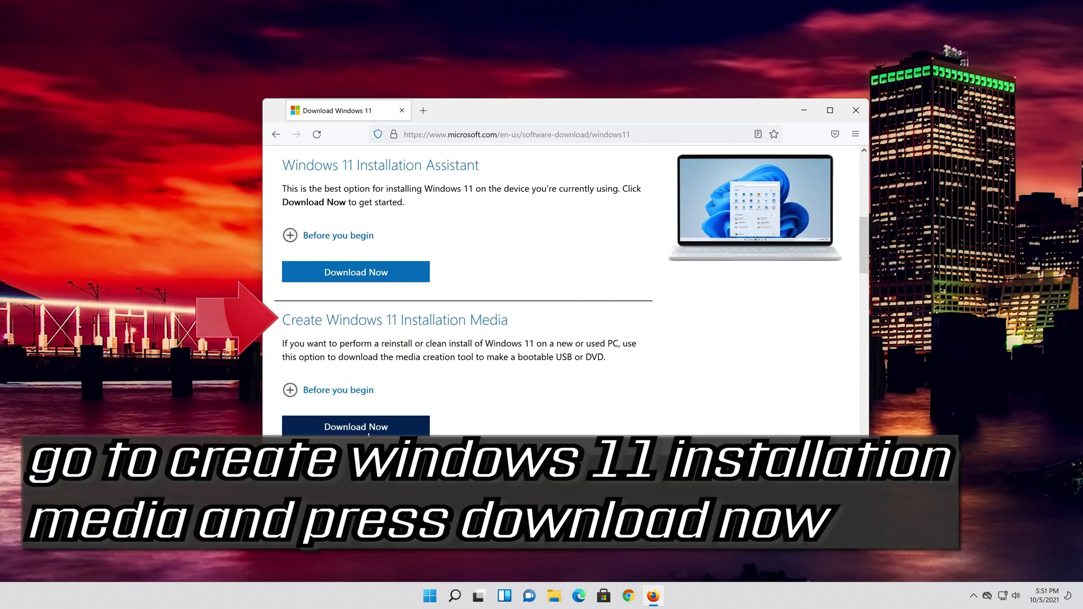
pyautogui.click(373, 429)
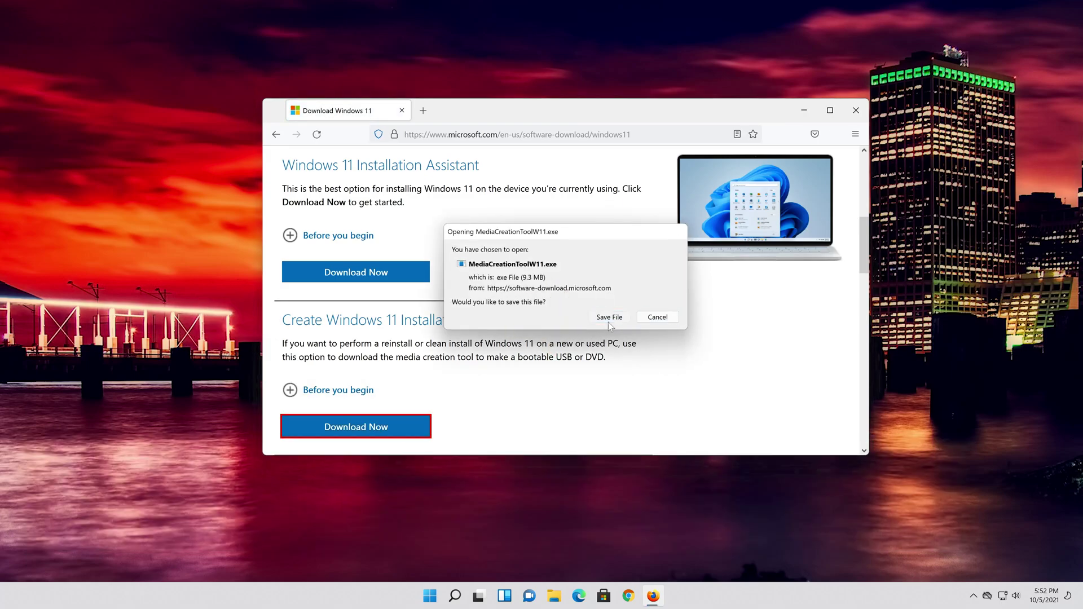
pyautogui.click(608, 318)
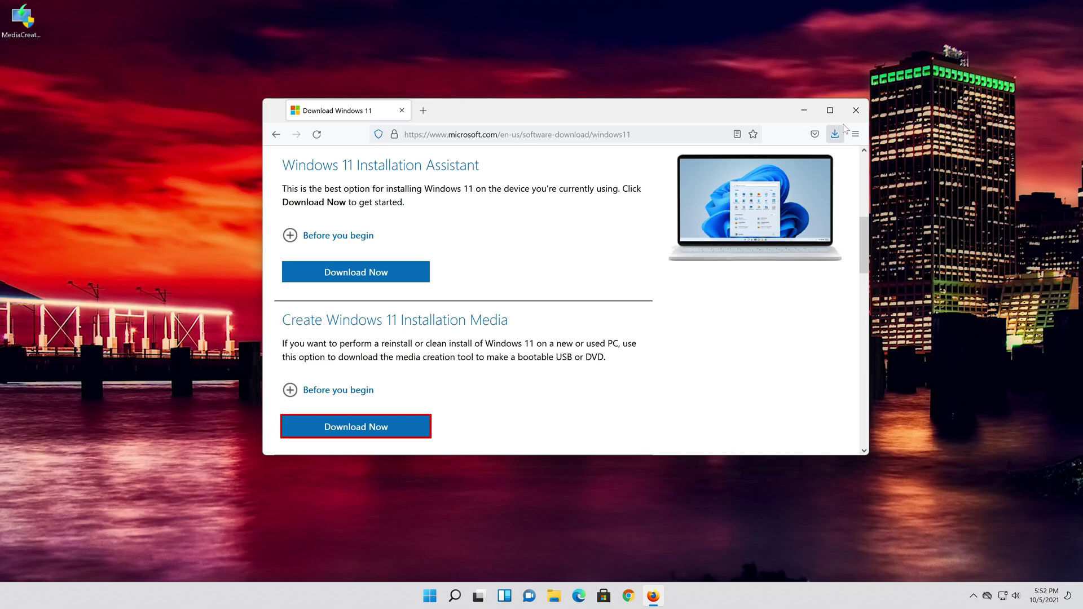
# Close Firefox and launch MediaCreationToolW11 with administrator approval.
pyautogui.click(854, 111)
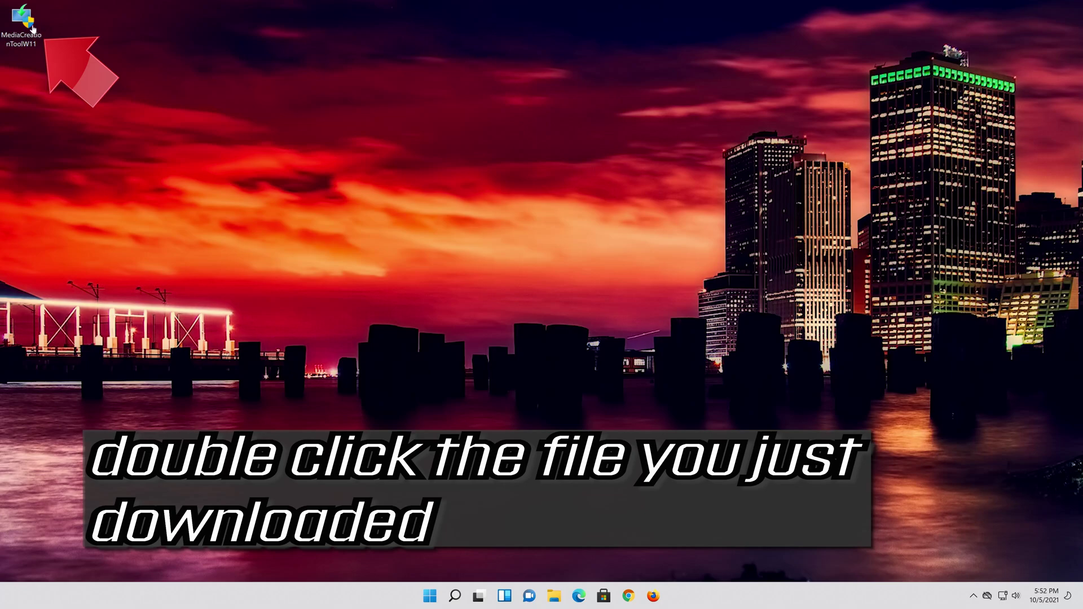
pyautogui.doubleClick(33, 29)
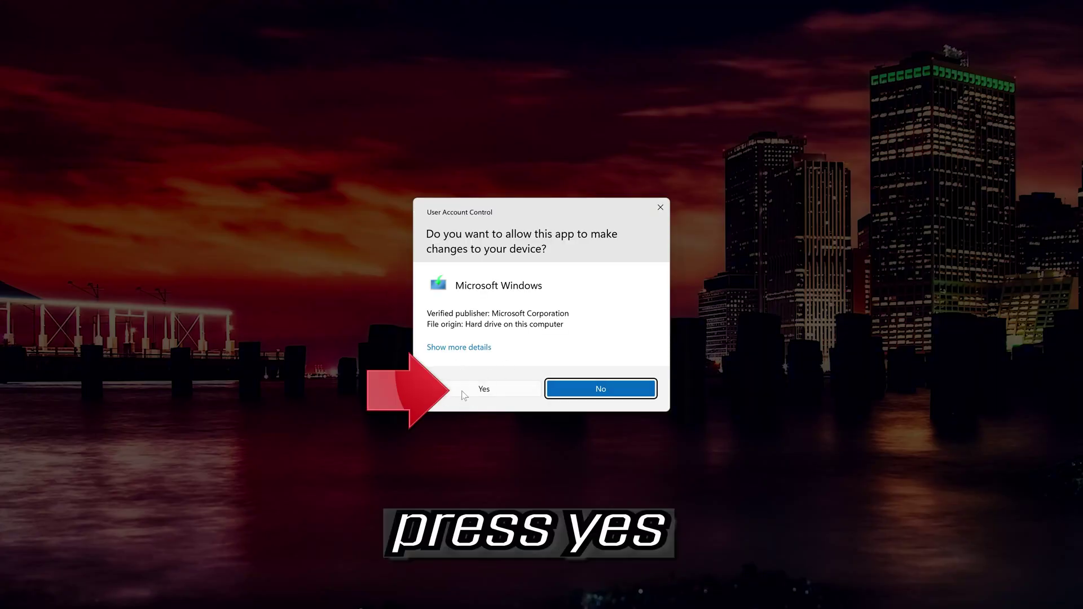
pyautogui.click(483, 389)
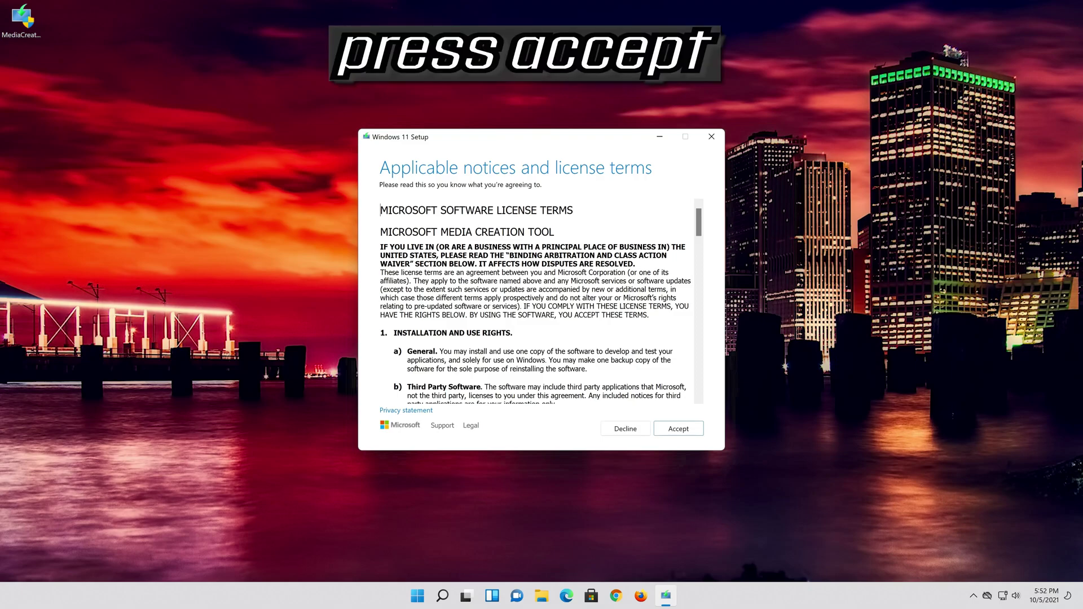
# Accept the license, keep the recommended English Windows 11 edition, and choose ISO file media.
pyautogui.click(678, 429)
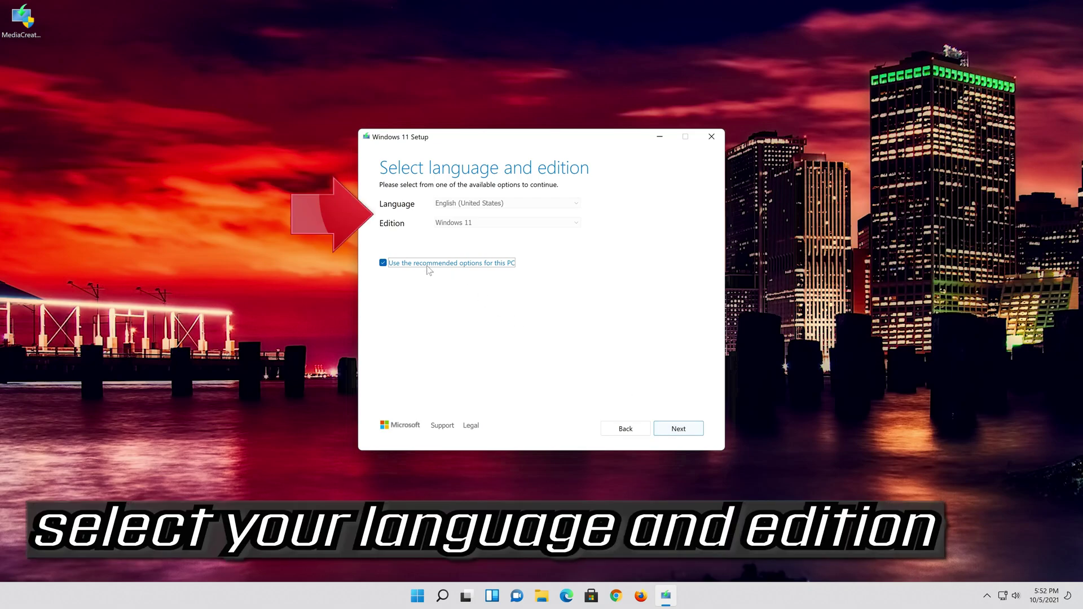
pyautogui.click(383, 263)
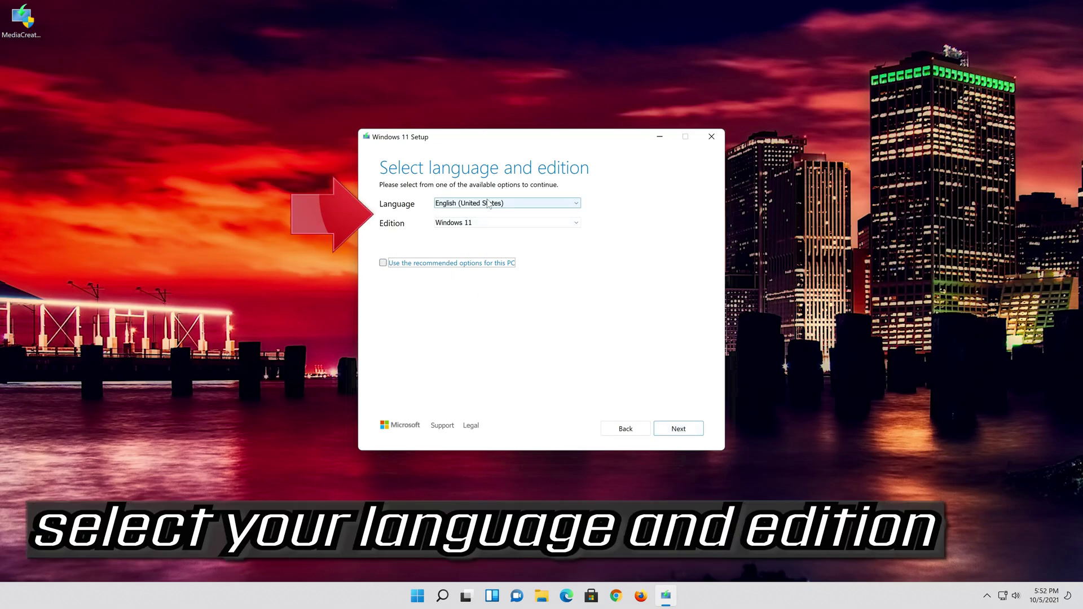
pyautogui.click(383, 263)
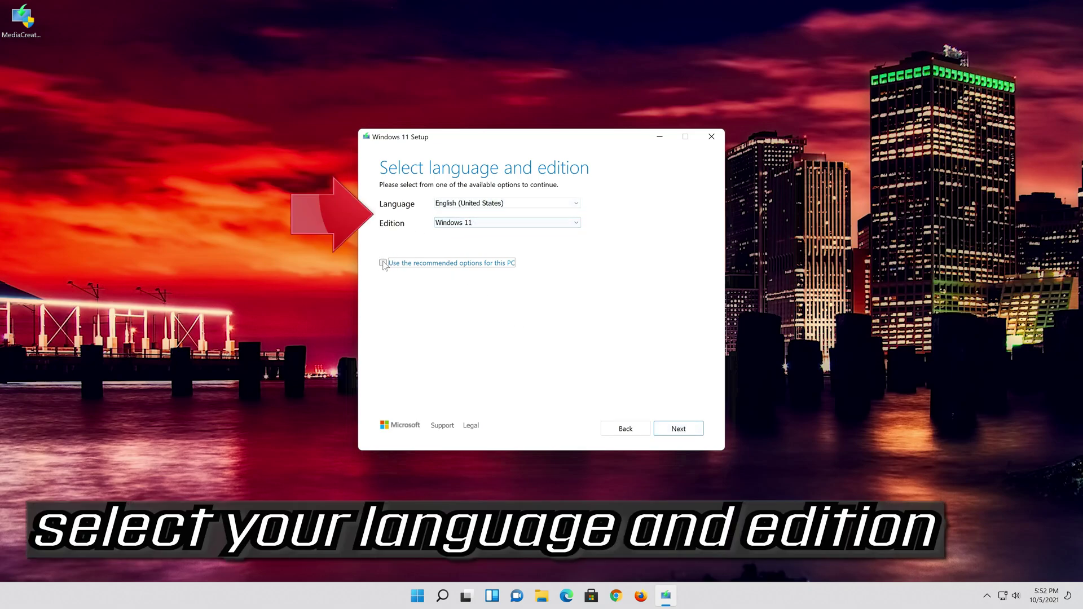
pyautogui.click(384, 263)
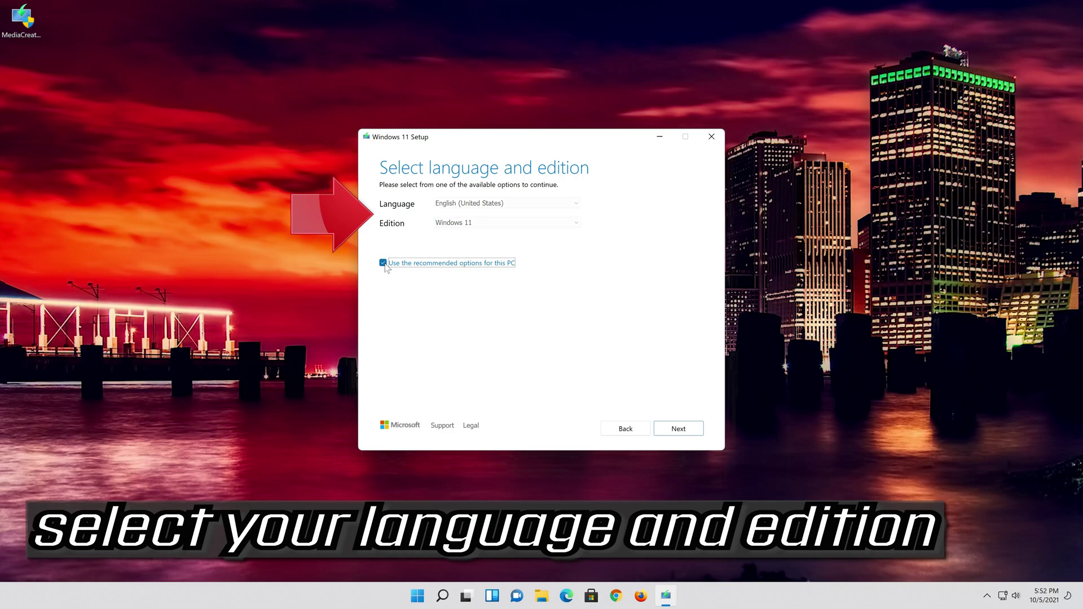
pyautogui.click(678, 428)
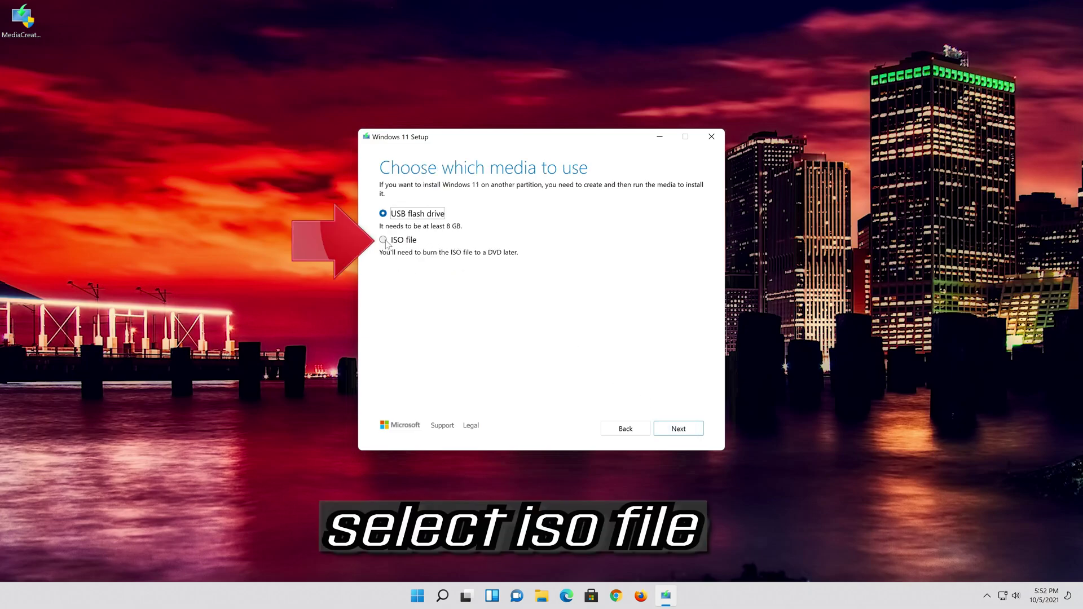
pyautogui.click(384, 240)
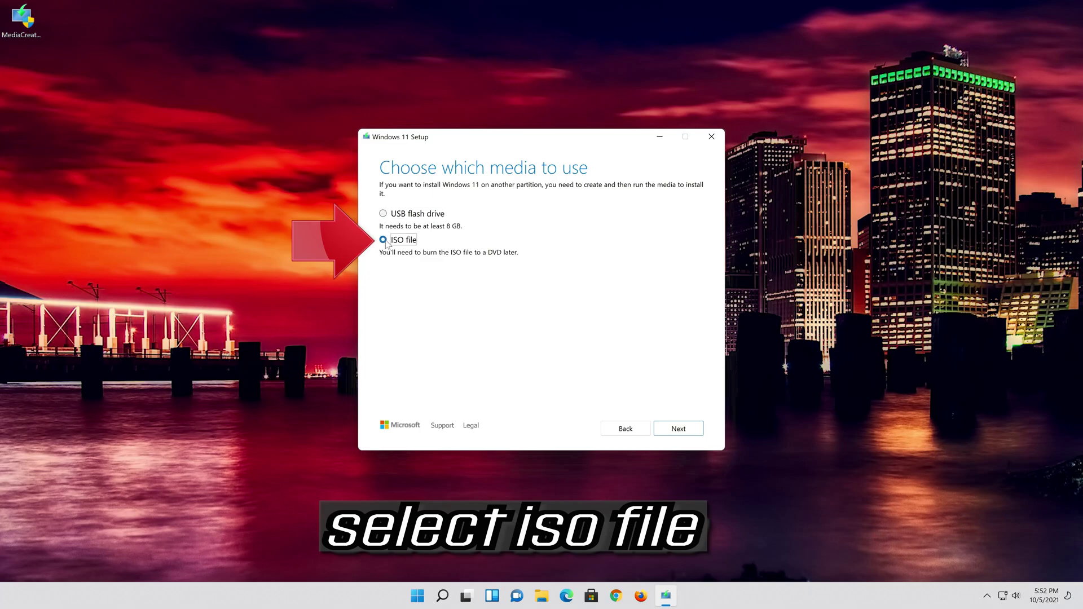
# Save the ISO as 'Windows 11' on the Desktop and finish the Media Creation Tool.
pyautogui.click(687, 428)
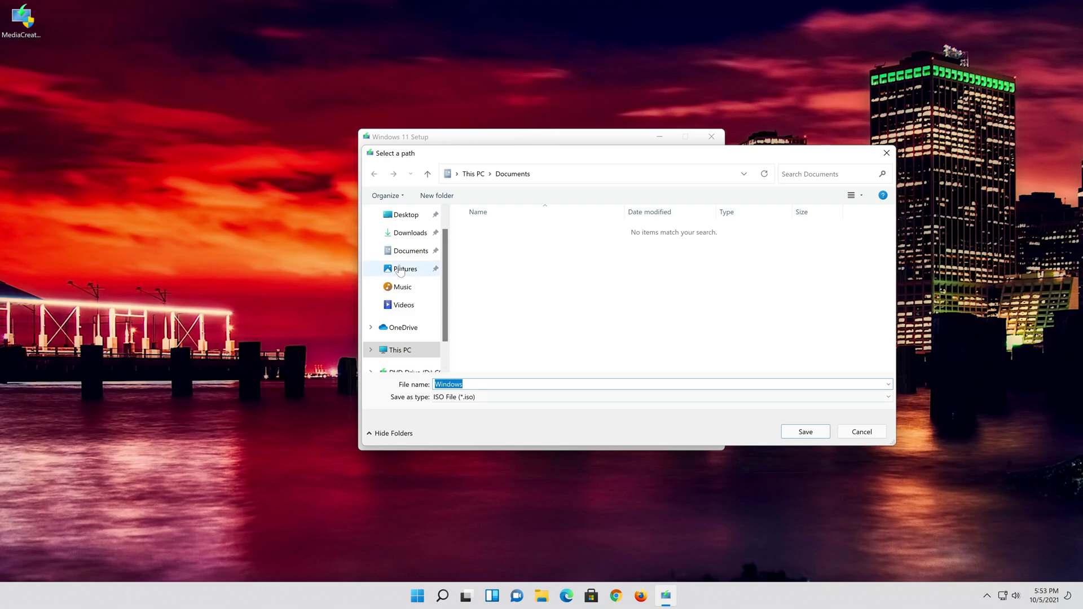
pyautogui.click(404, 214)
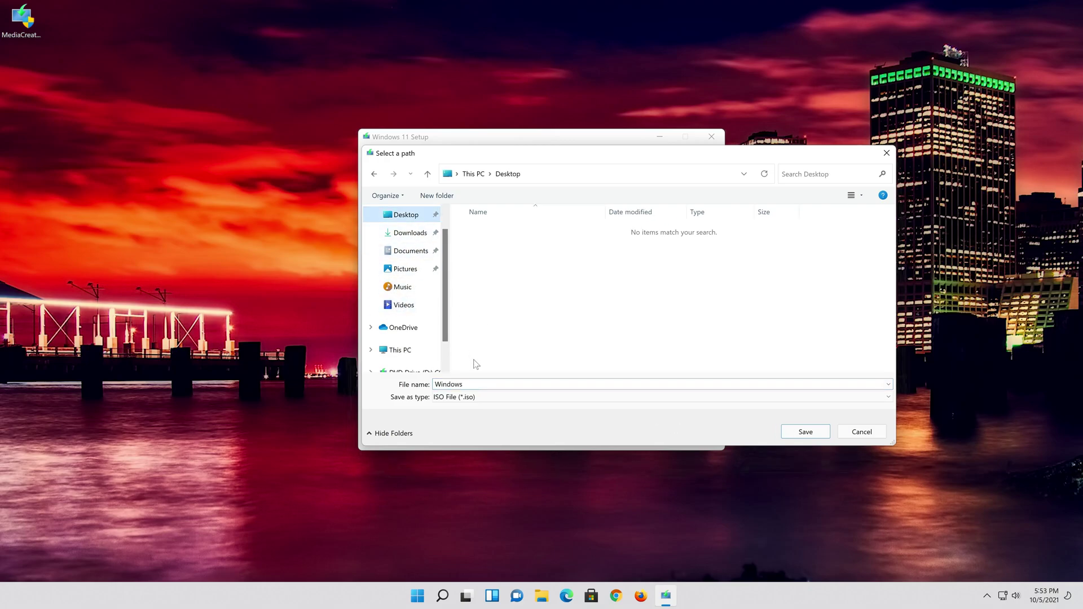
pyautogui.press('End')
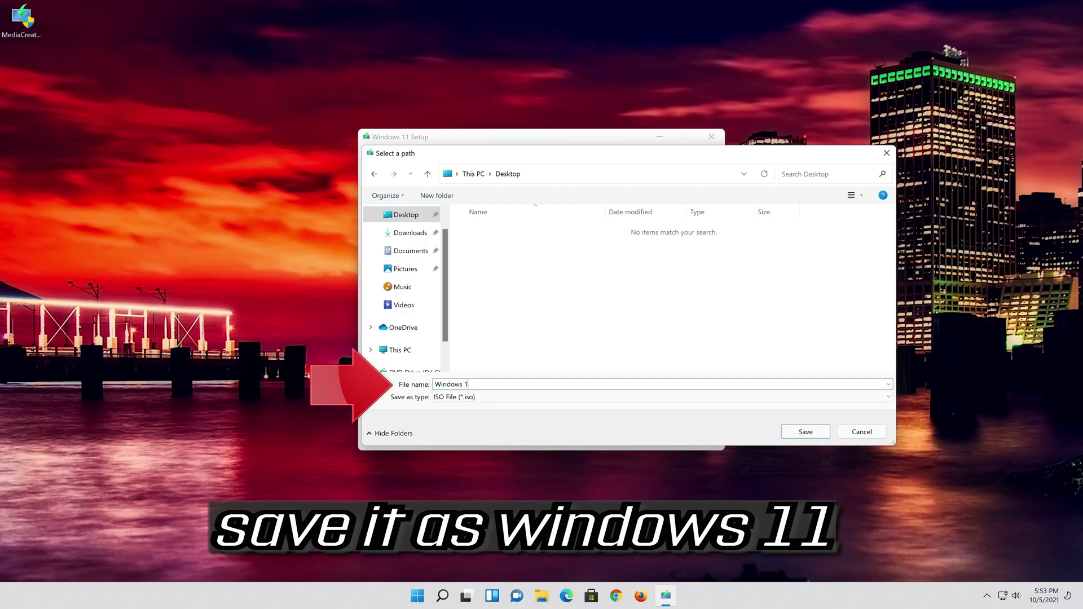
pyautogui.write('1')
pyautogui.click(815, 437)
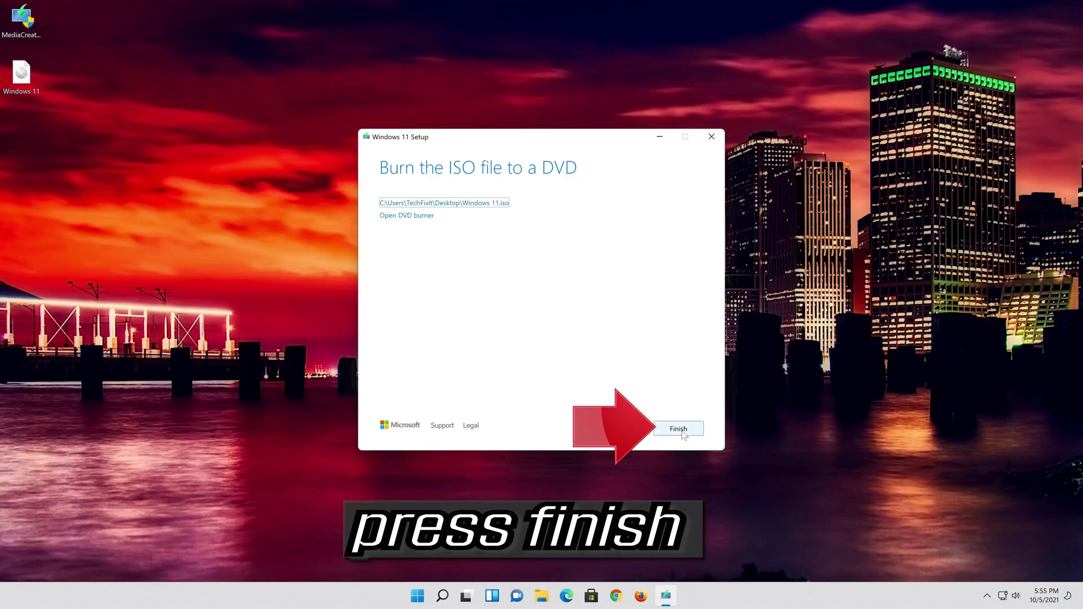
pyautogui.click(678, 429)
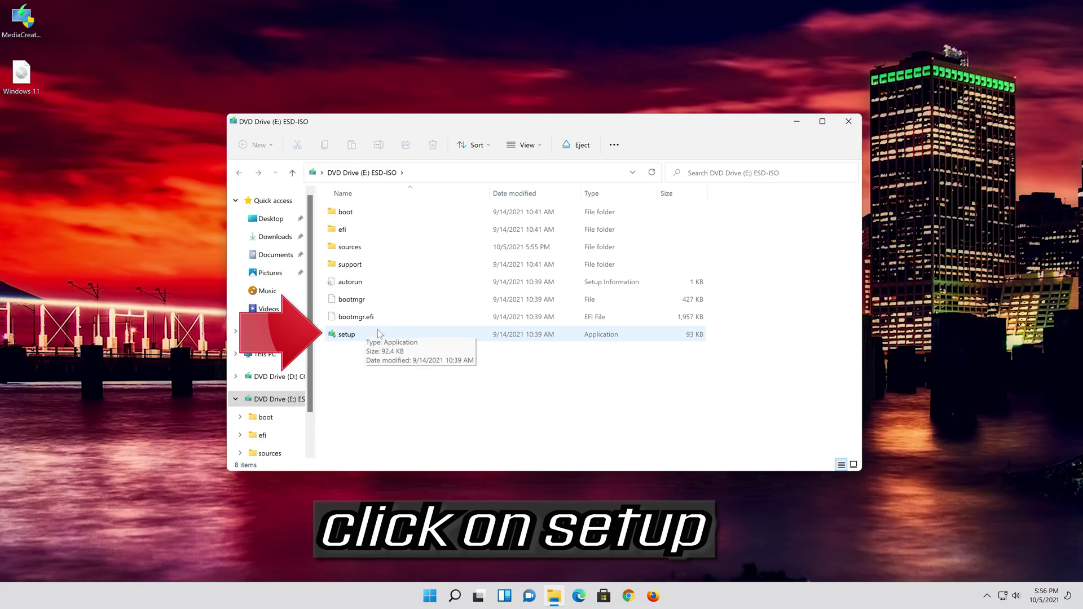
# Run setup from the mounted DVD Drive (E:) ESD-ISO with administrator approval.
pyautogui.doubleClick(378, 331)
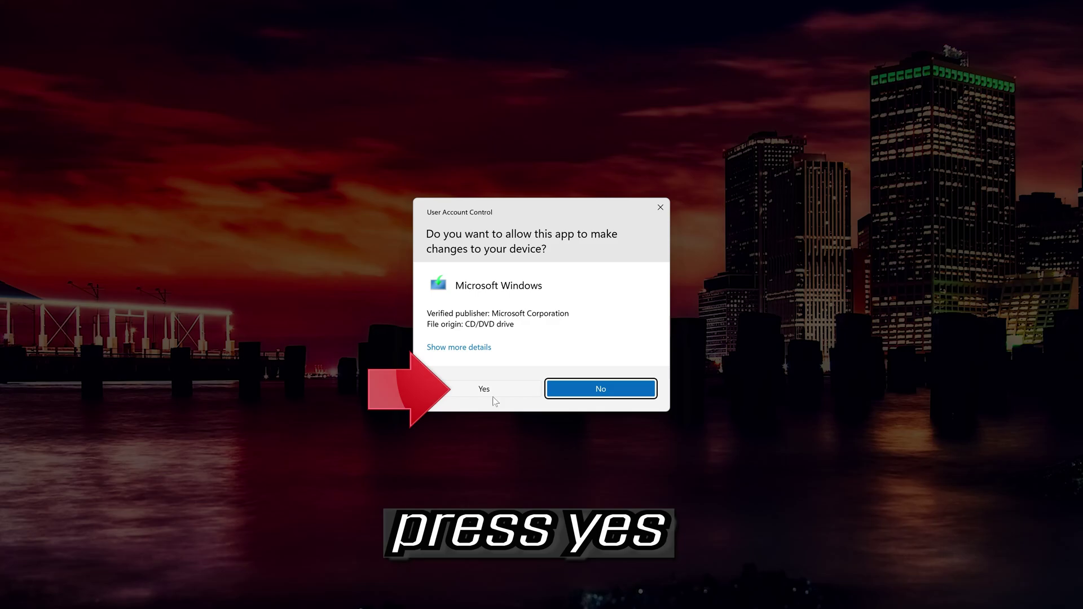
pyautogui.click(490, 390)
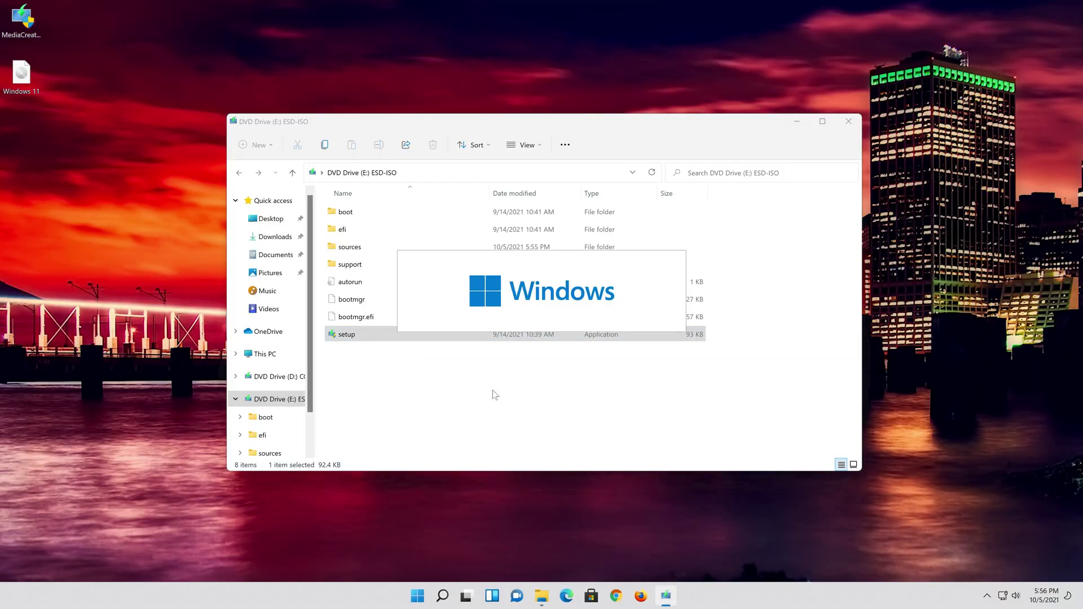
# Accept the license and set the Windows 11 Pro upgrade to keep personal files and apps.
pyautogui.click(846, 123)
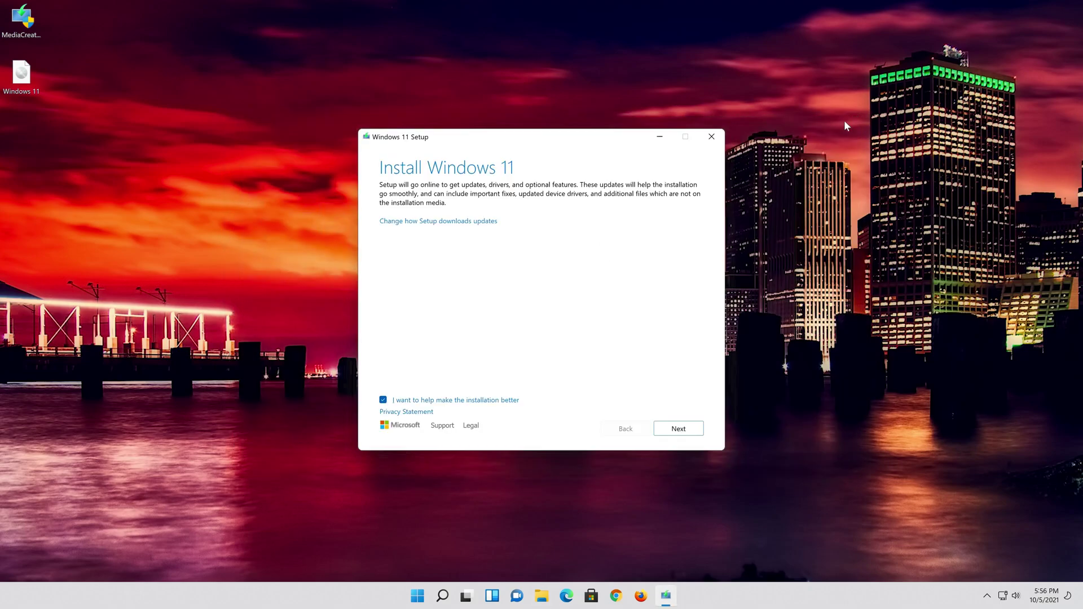
pyautogui.click(689, 435)
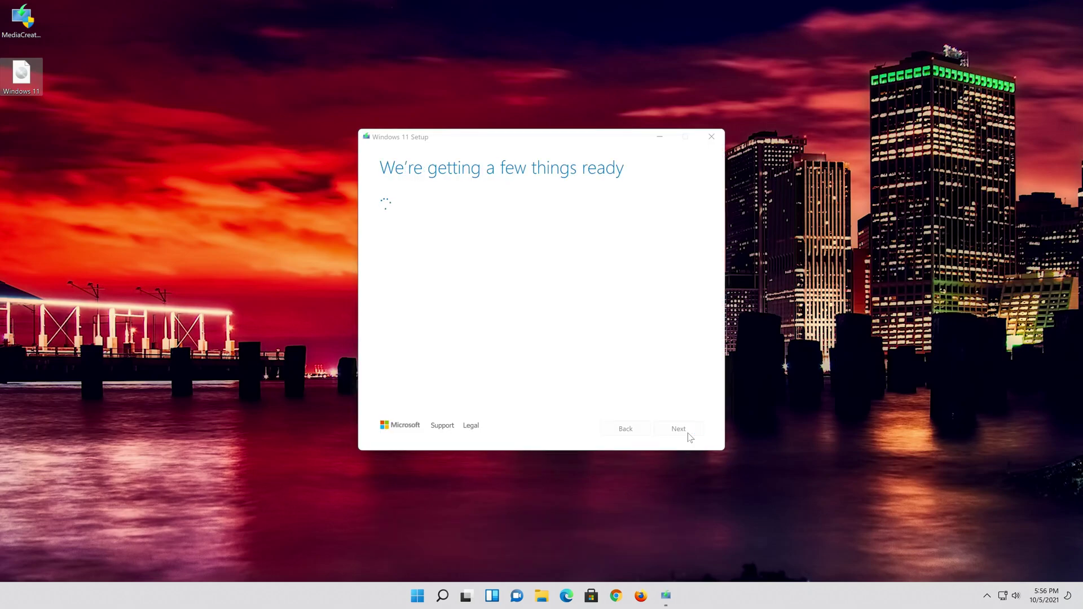
pyautogui.click(684, 435)
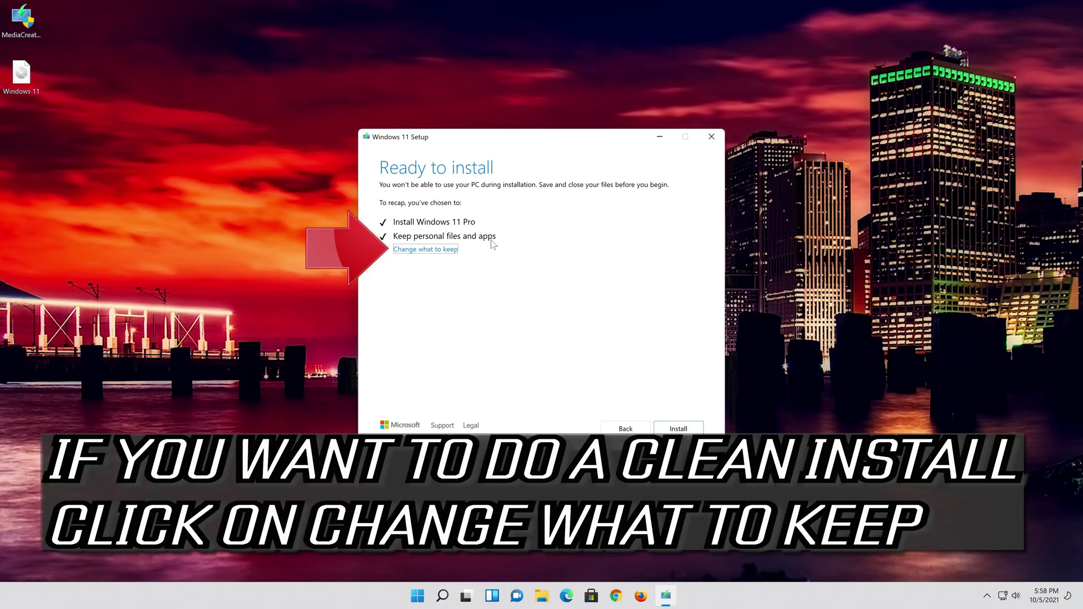
pyautogui.click(443, 250)
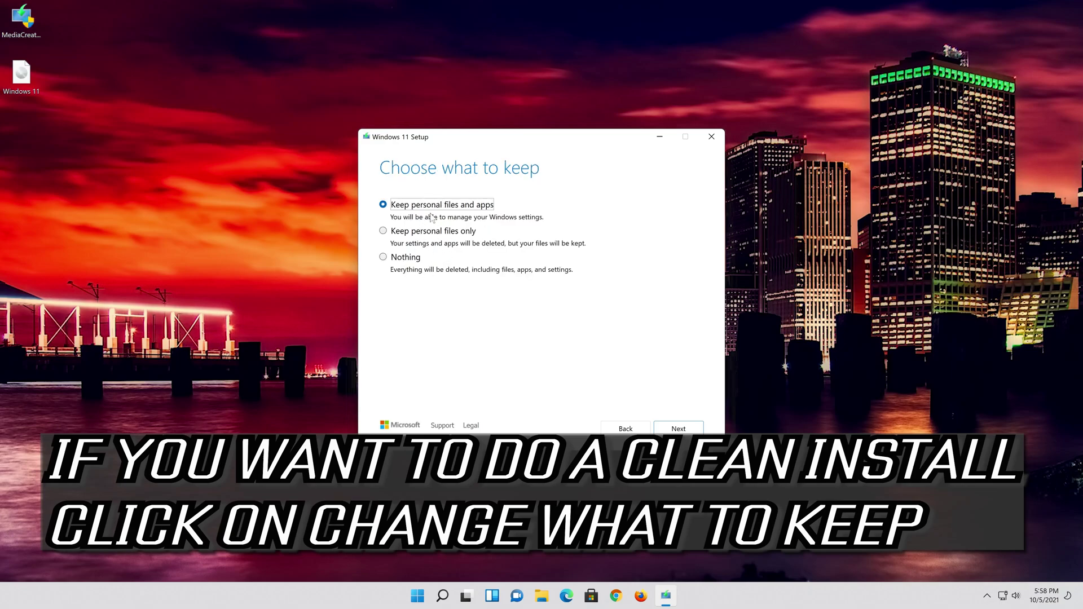
pyautogui.click(683, 429)
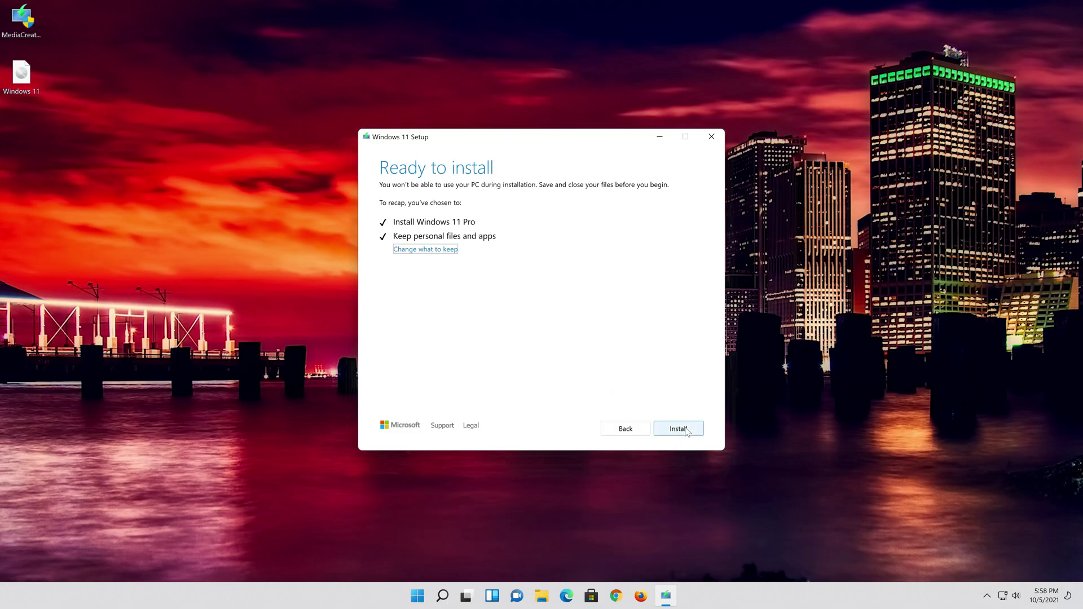
# Start the Windows 11 installation from the Ready to install screen.
pyautogui.click(686, 430)
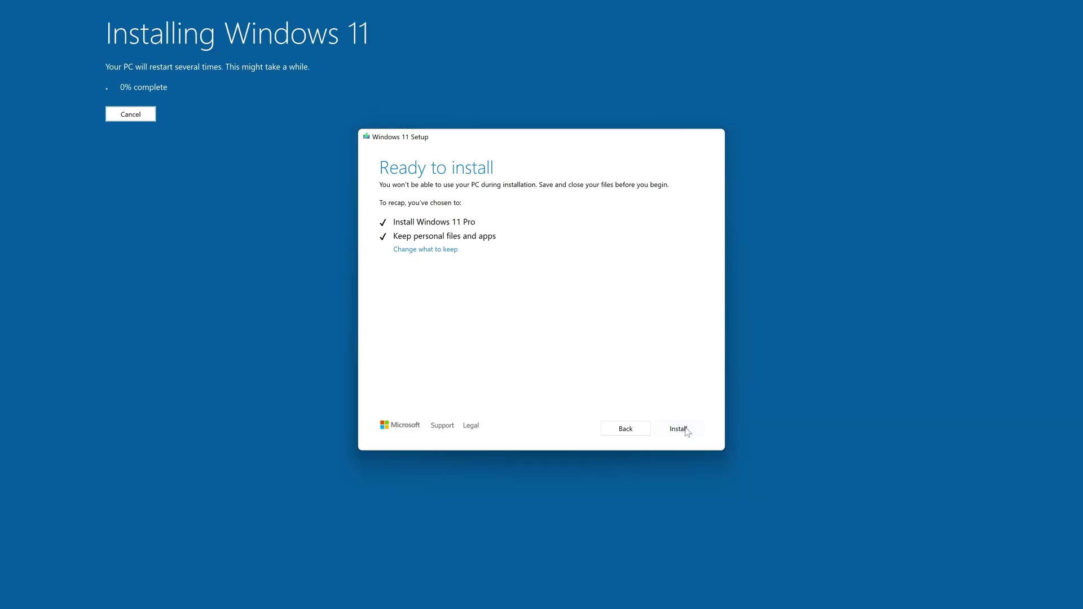